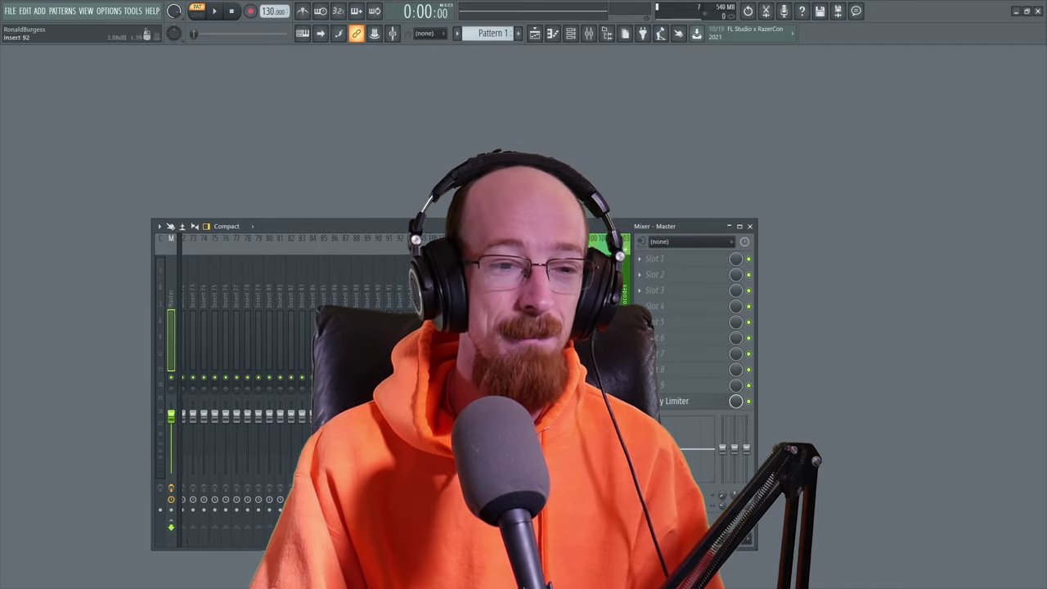
Show FL Studio's Plugin Picker listing every installed effect for the Master mixer track.
key(F8)
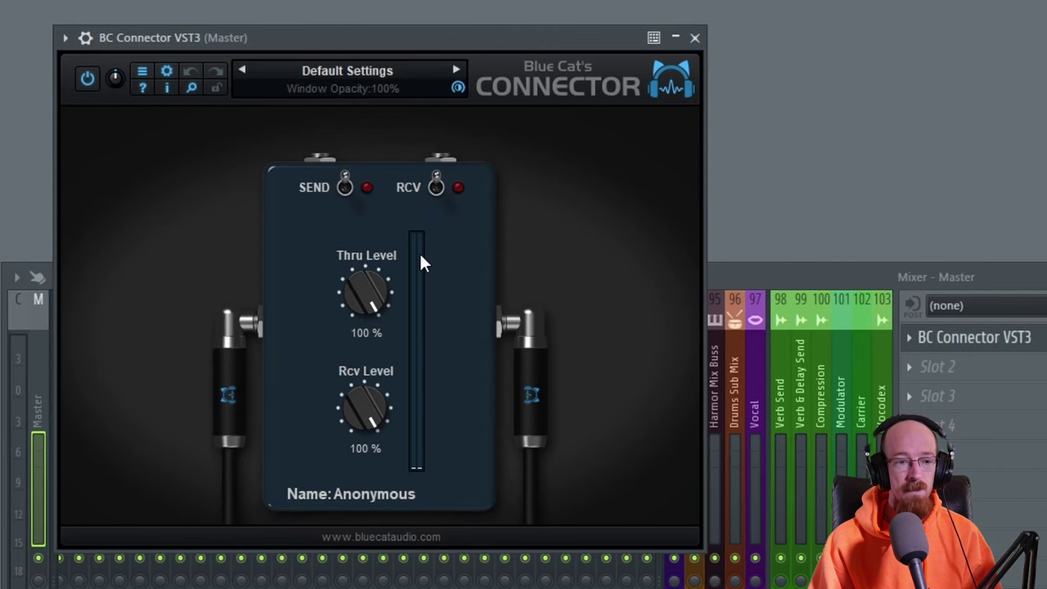
Turn on BC Connector sending and compare the Local Host and Network targets, ending on Network port 8080.
click(345, 185)
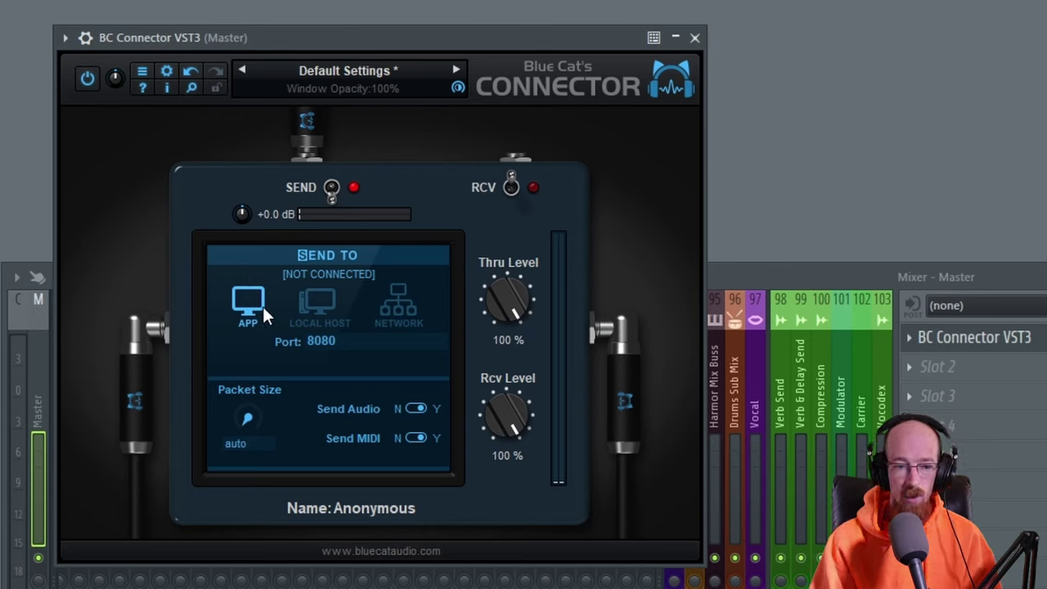
click(318, 304)
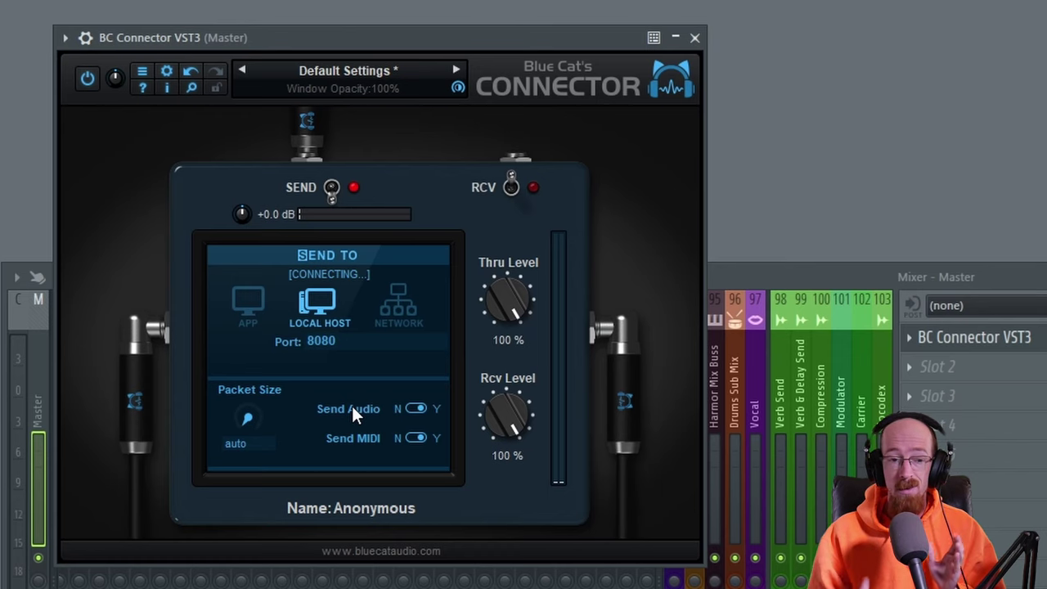
click(401, 313)
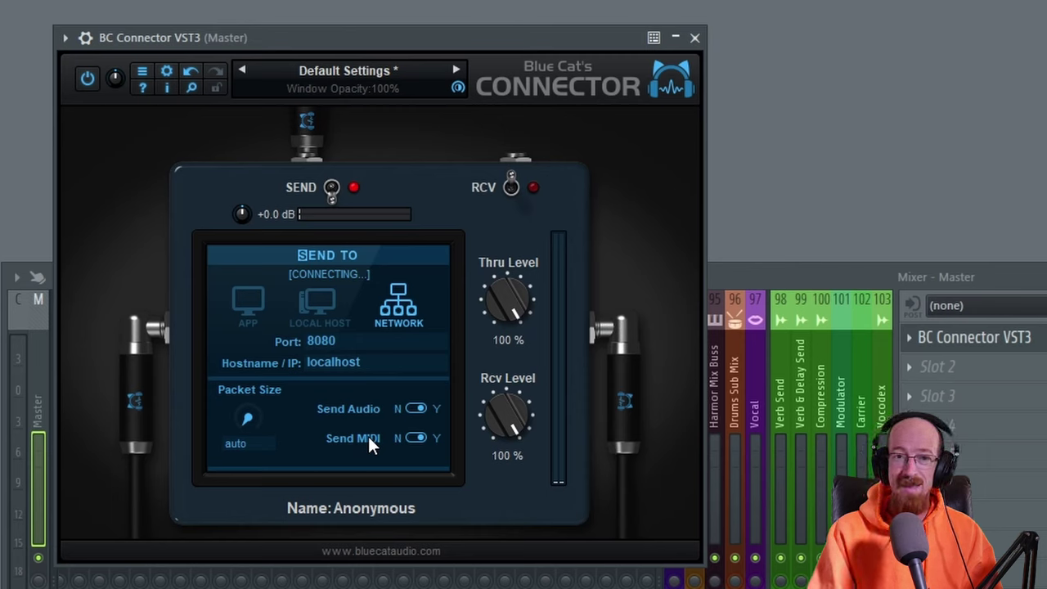
click(321, 341)
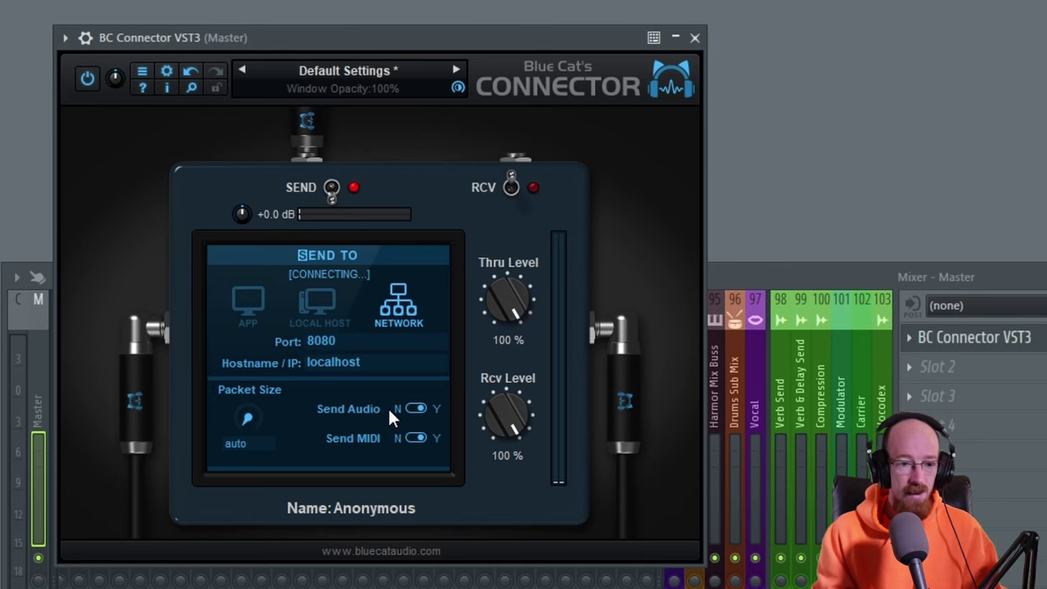
Send BC Connector to Local Host with the nickname 'DAW AUDIO'.
click(338, 317)
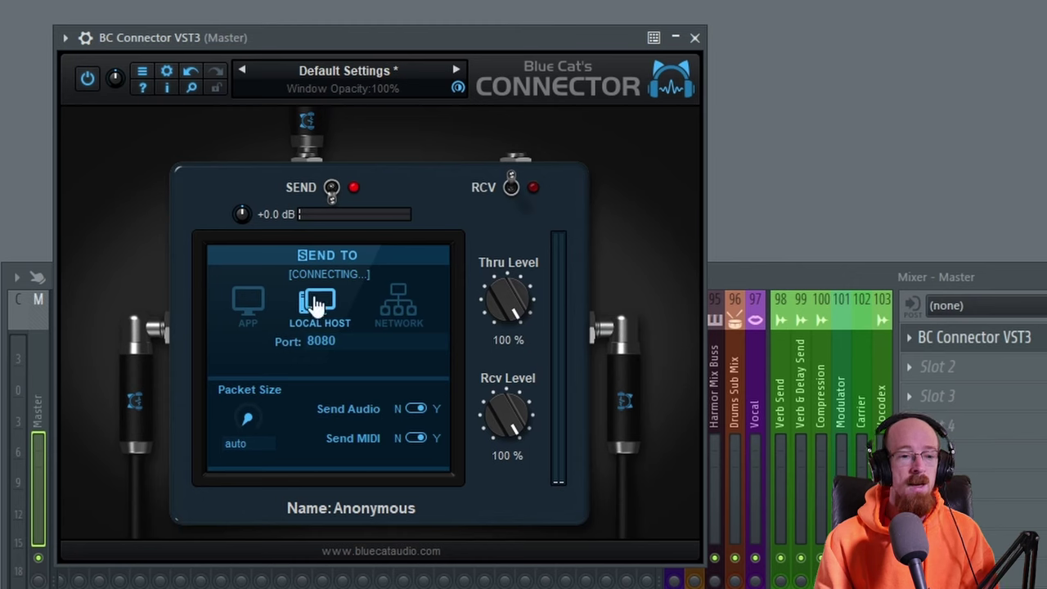
click(383, 507)
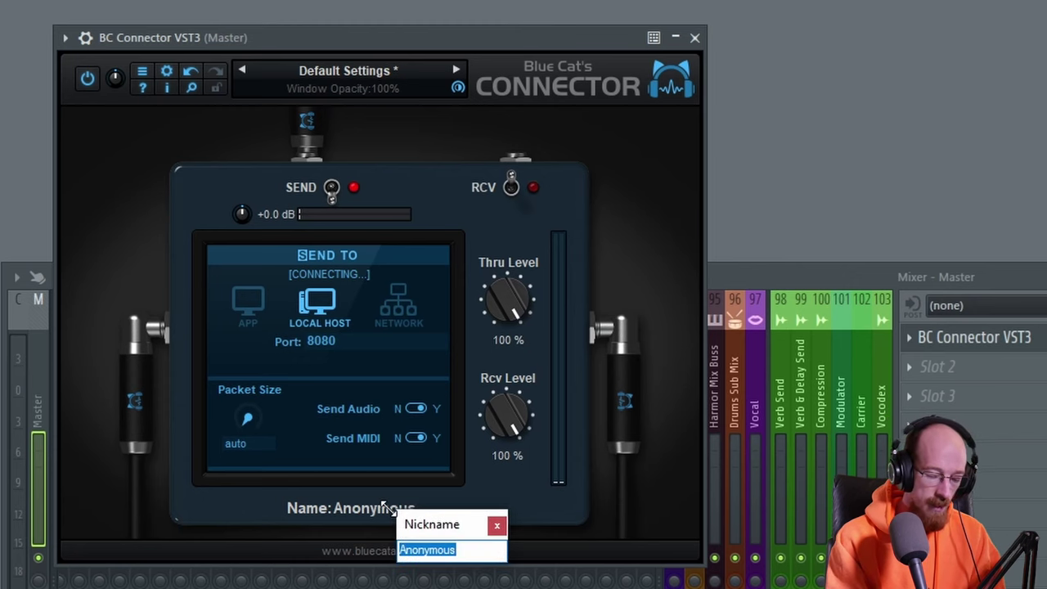
text(DAW ADUIO)
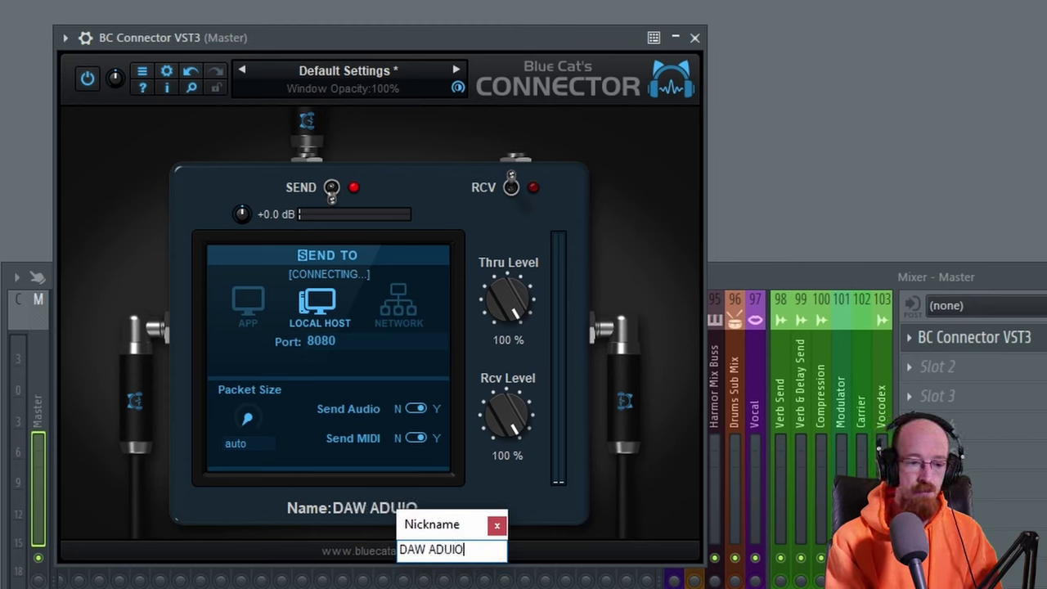
key(BackSpace)
key(BackSpace)
key(BackSpace)
key(BackSpace)
text(UDIO)
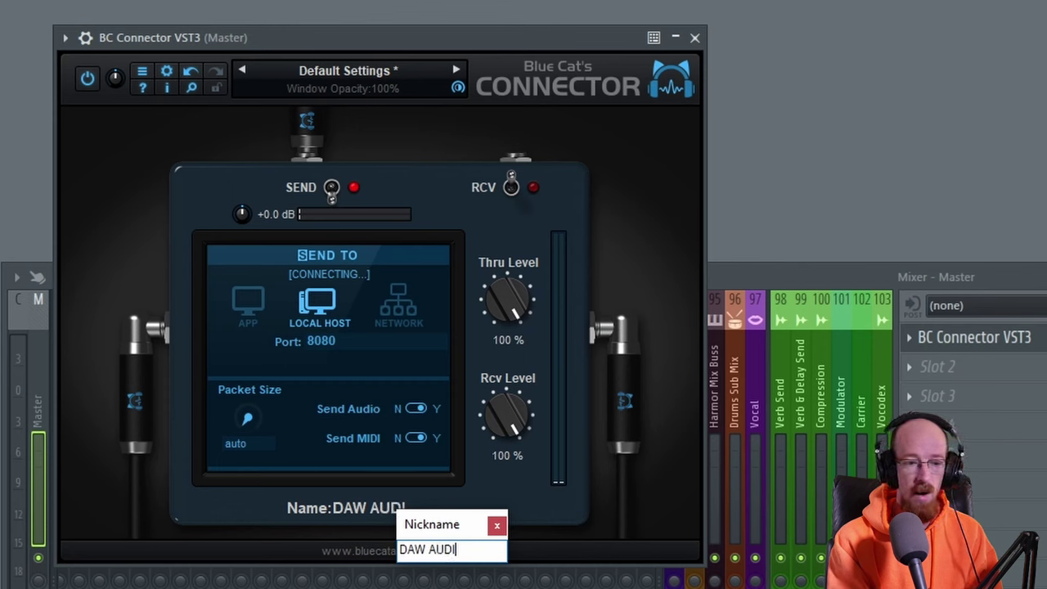
key(Return)
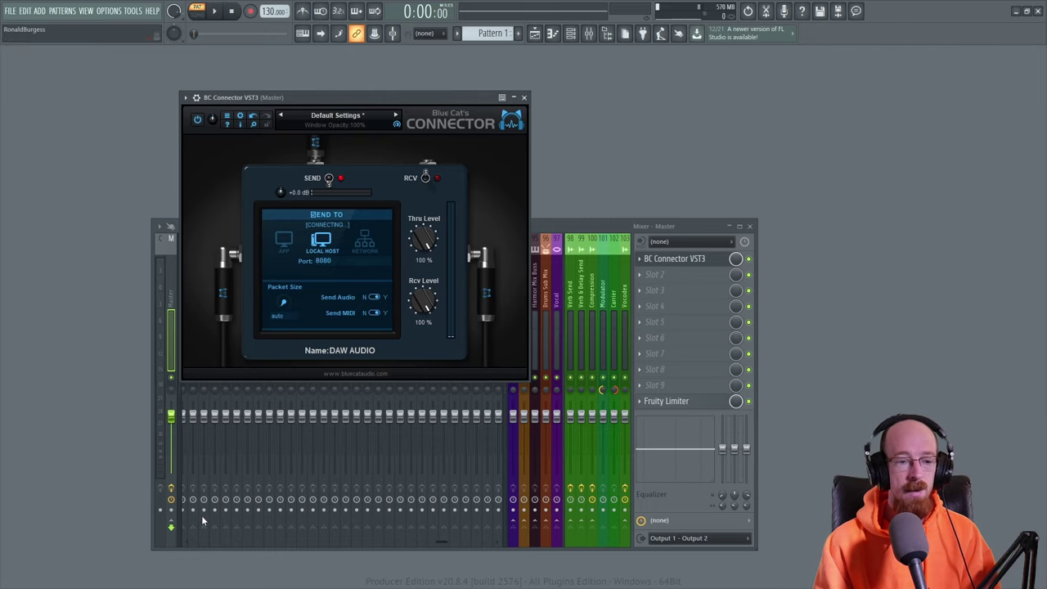
key(super)
Switch to OBS, move its window higher, and list source types like ASIO and Audio Input Capture.
mouse_move(254, 577)
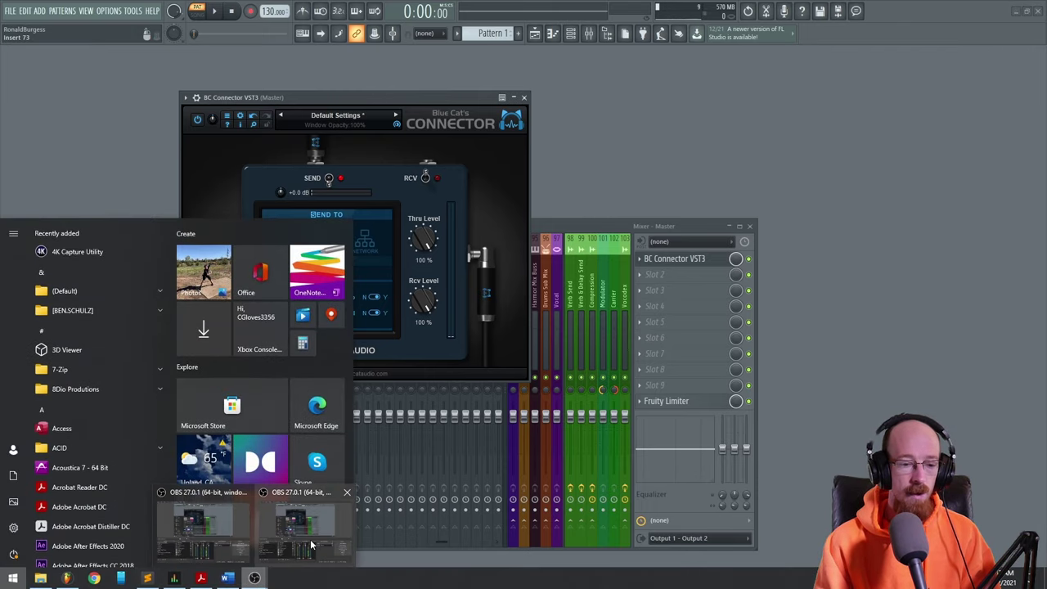
mouse_move(310, 539)
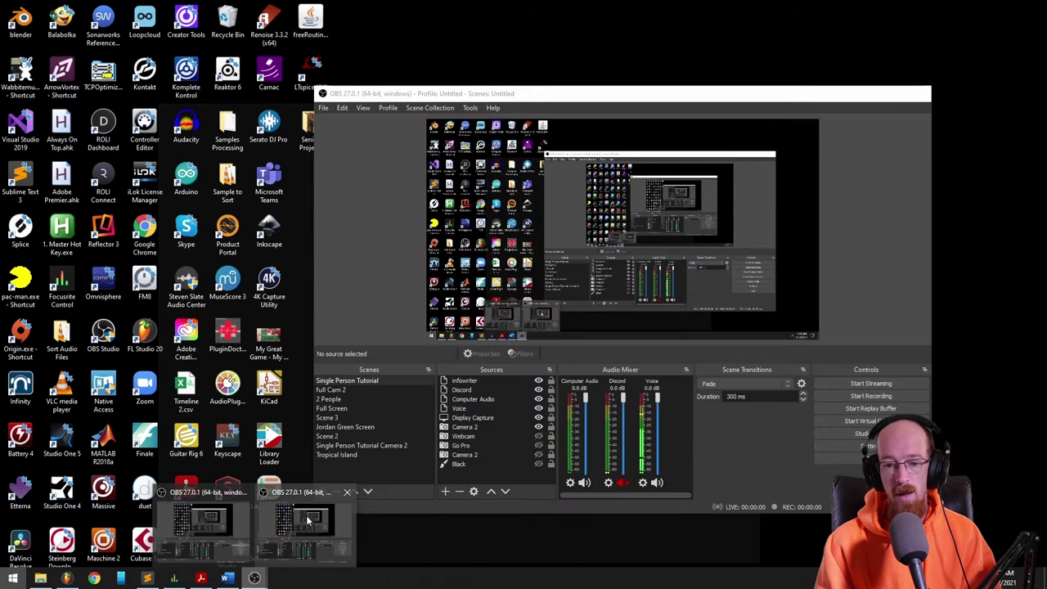
mouse_move(252, 520)
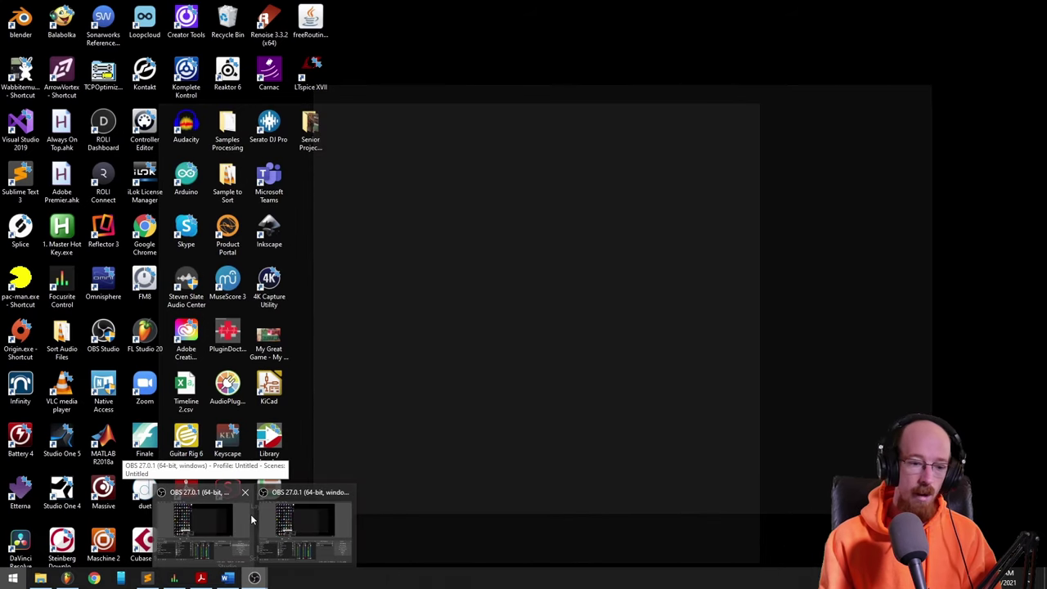
click(253, 521)
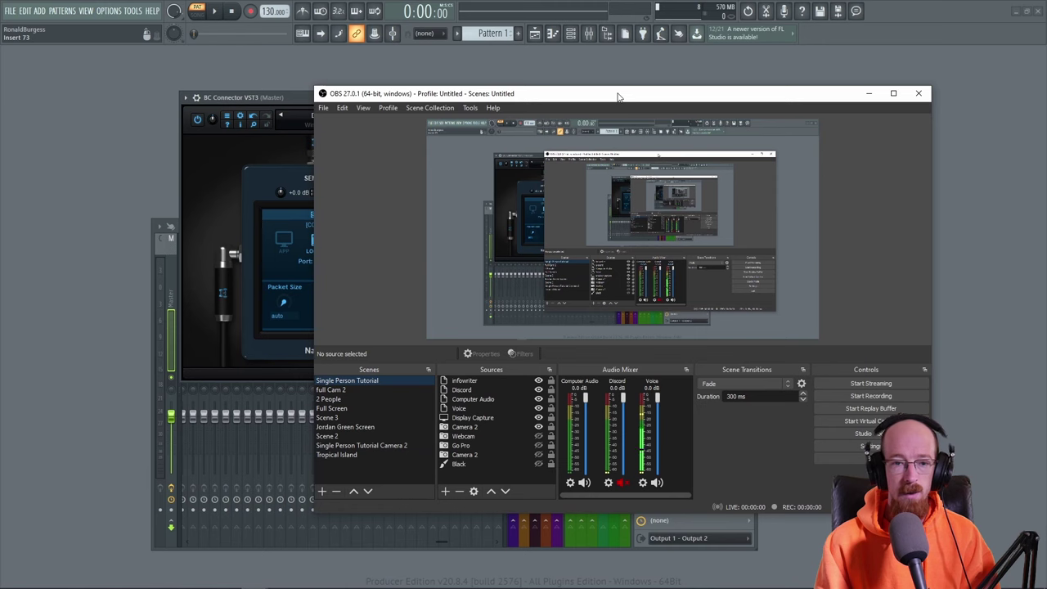
drag(619, 96, 631, 82)
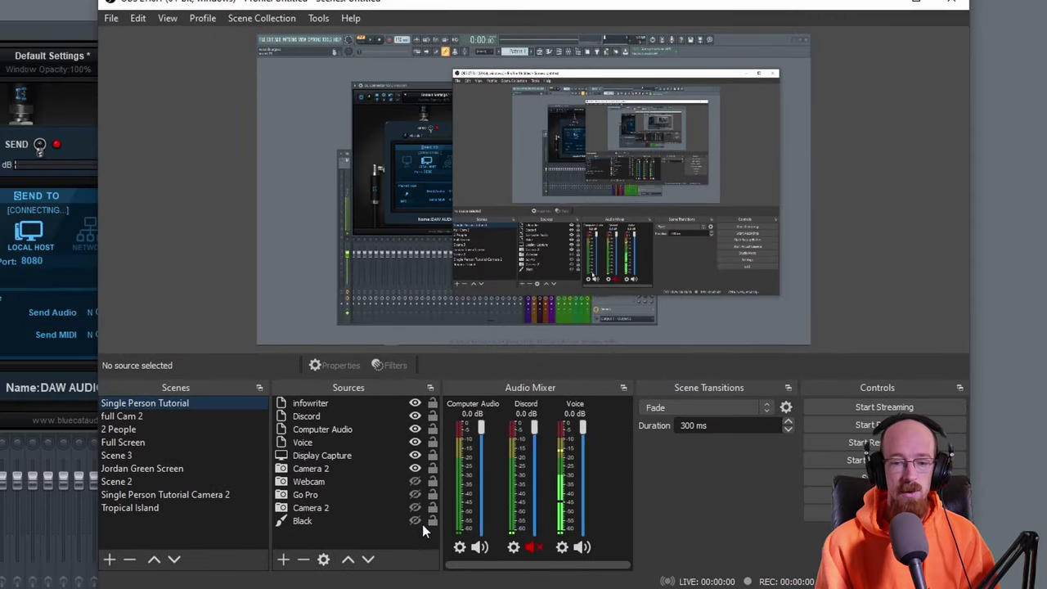
click(283, 559)
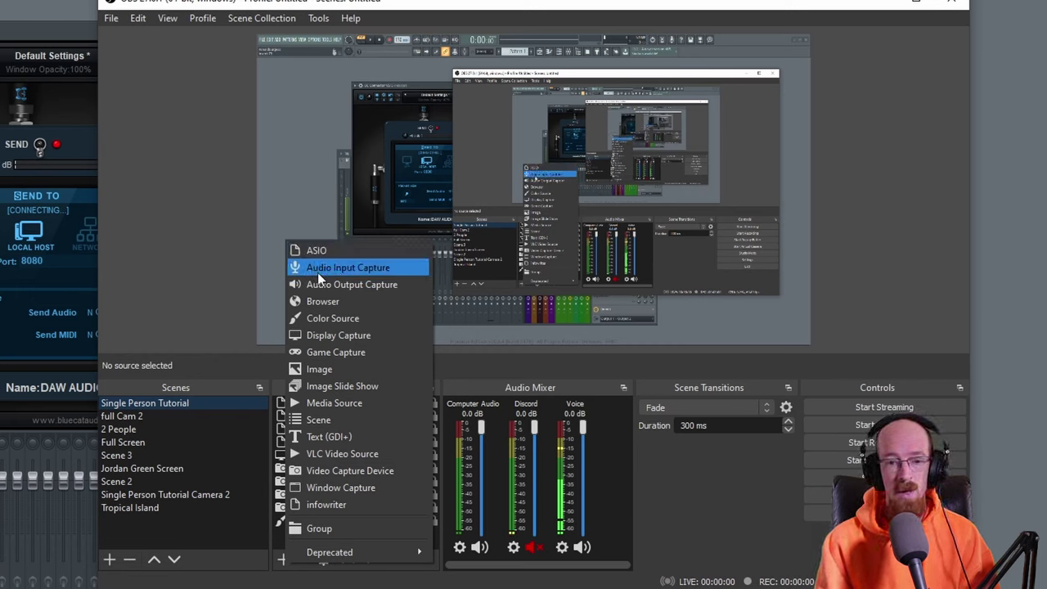
Create a new Audio Input Capture source named 'DAW AUDIO'.
click(318, 272)
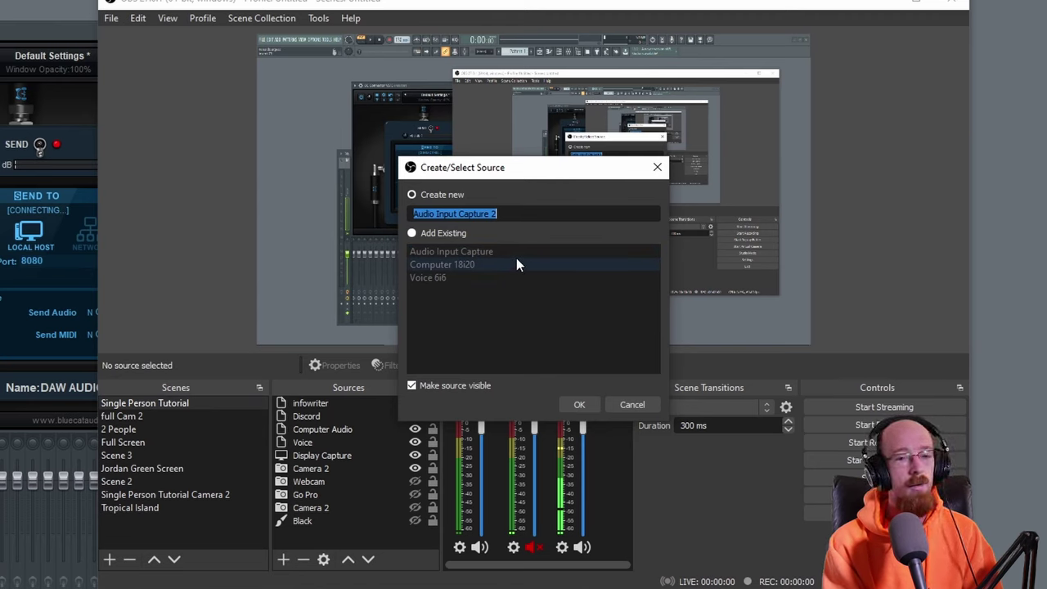
text(DAW S)
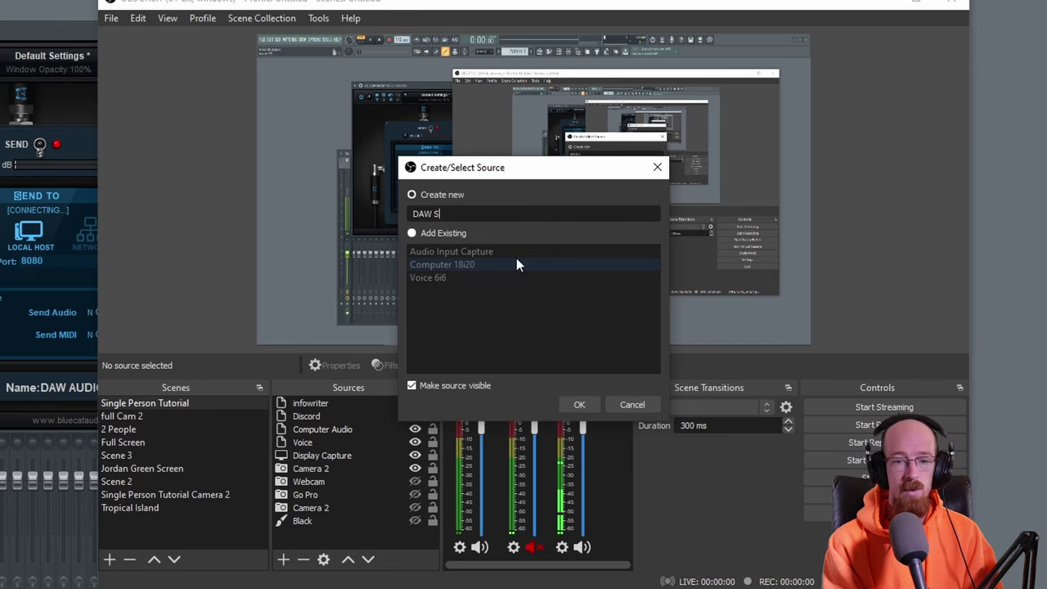
key(BackSpace)
text(AUDIO)
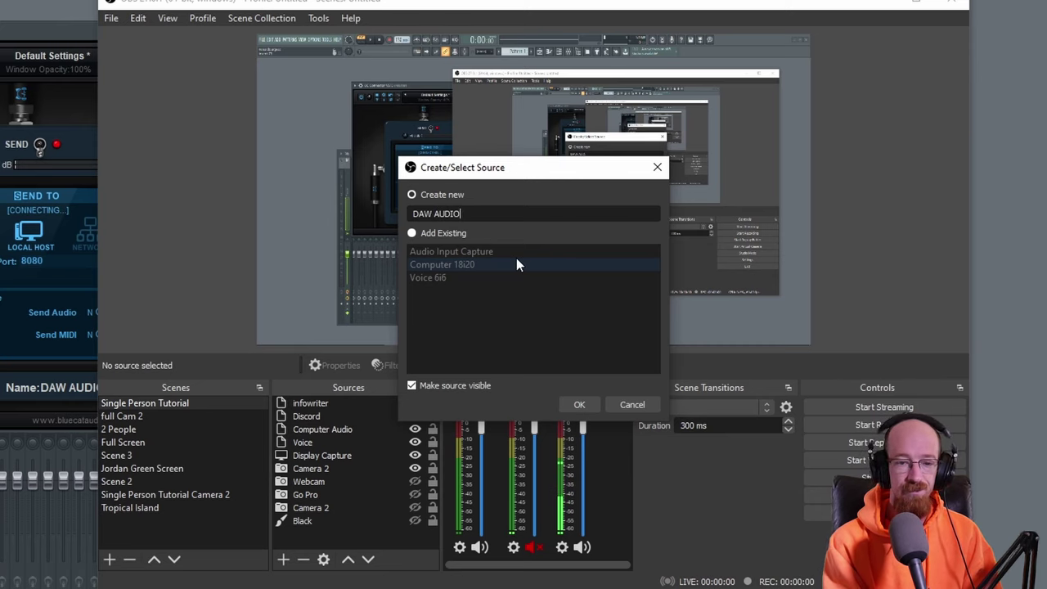
key(Return)
Set the DAW AUDIO device to CABLE Output (VB-Audio Virtual Cable) and apply it.
click(437, 93)
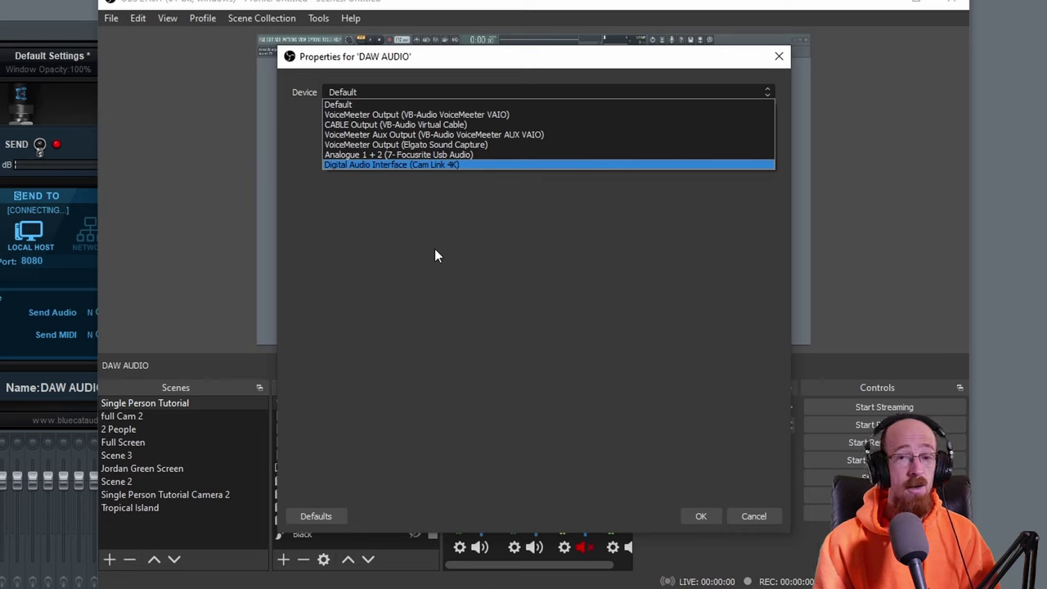
click(373, 125)
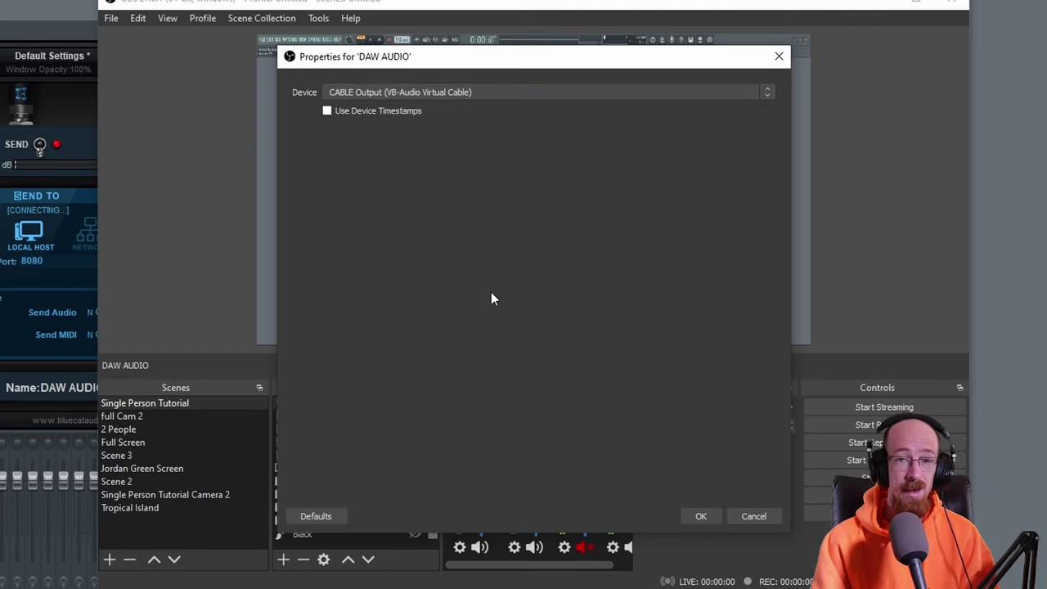
click(701, 516)
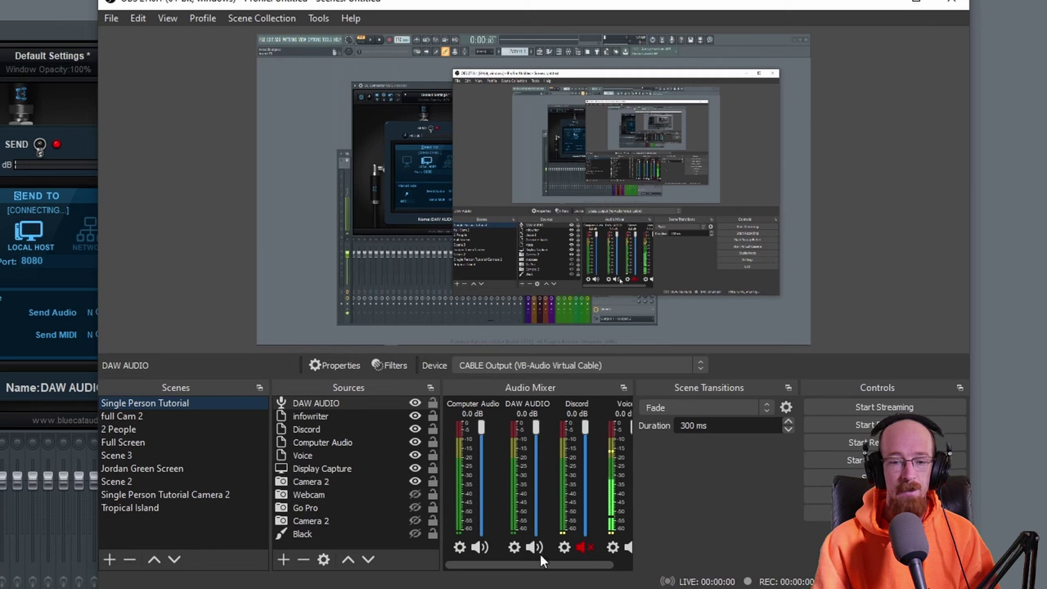
drag(560, 568, 576, 568)
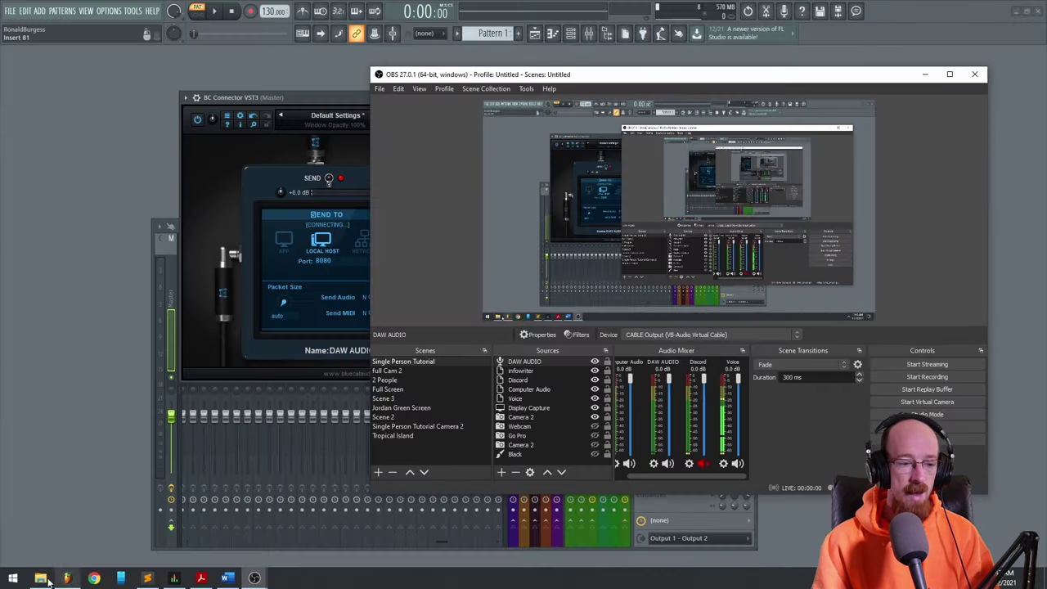
In C:\Program Files\VSTPlugins, select the BC Connector VST data folder and BC Connector VST.dll.
click(40, 578)
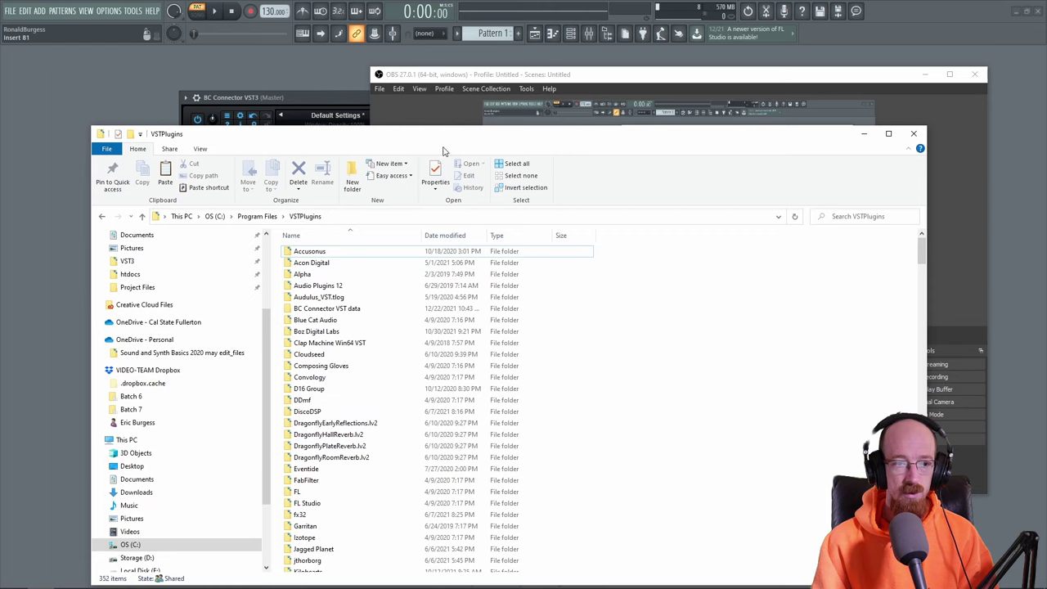
drag(442, 142, 450, 101)
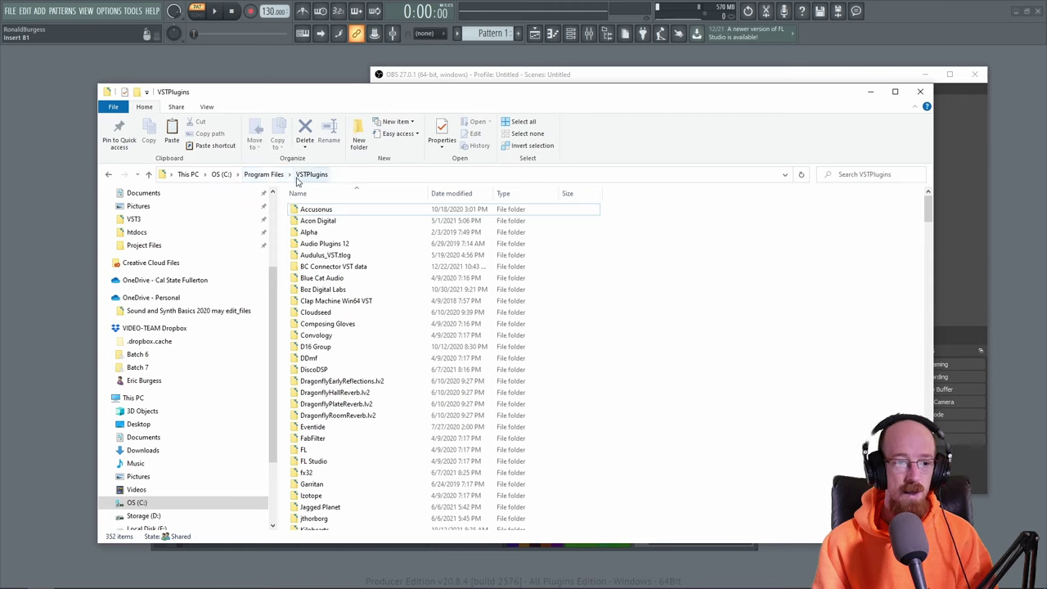
click(344, 244)
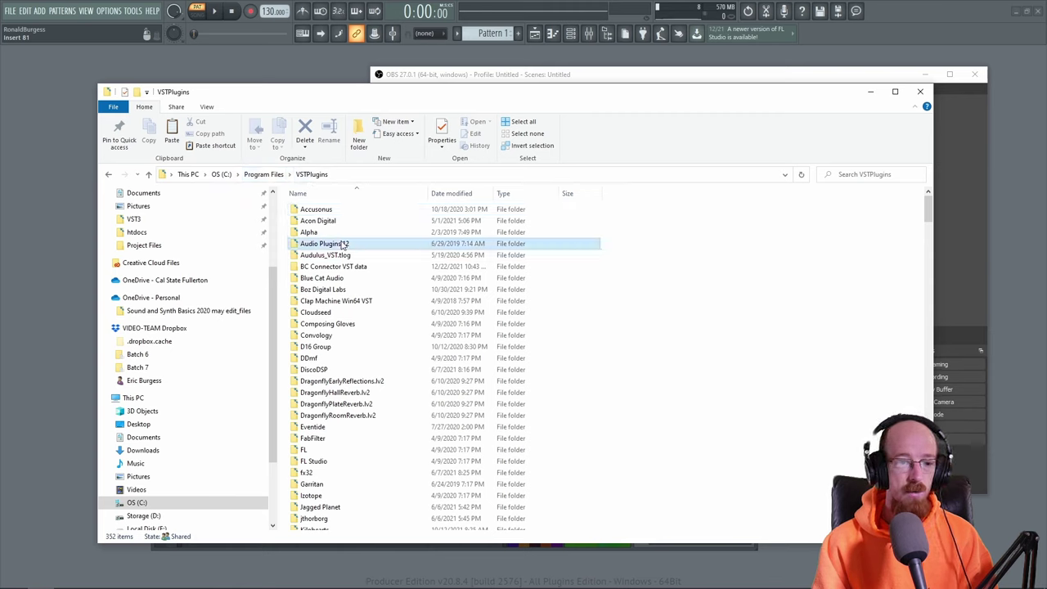
click(353, 267)
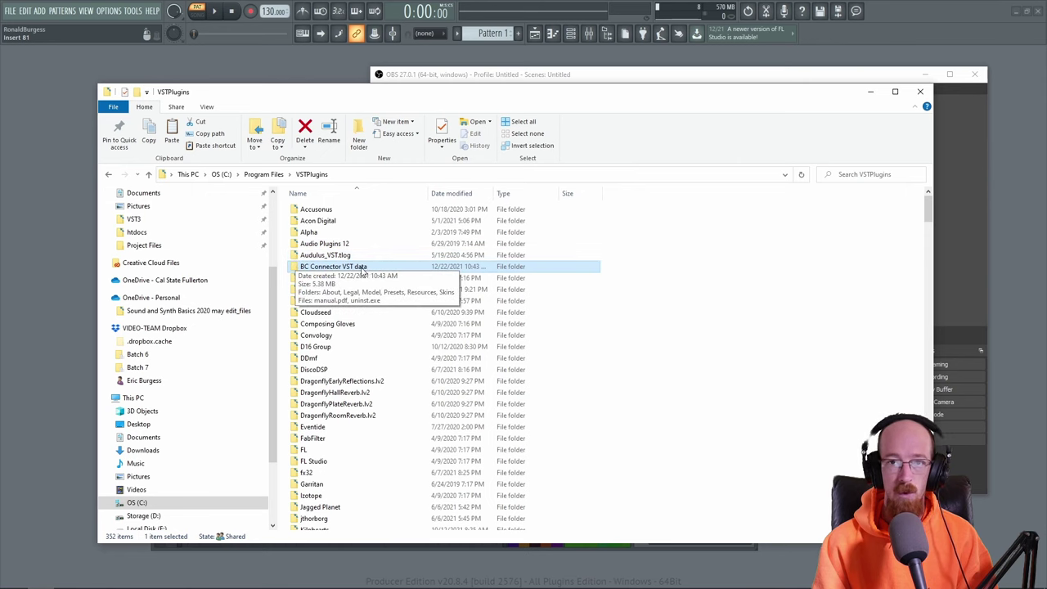
scroll(379, 291, down, 4)
scroll(379, 291, down, 15)
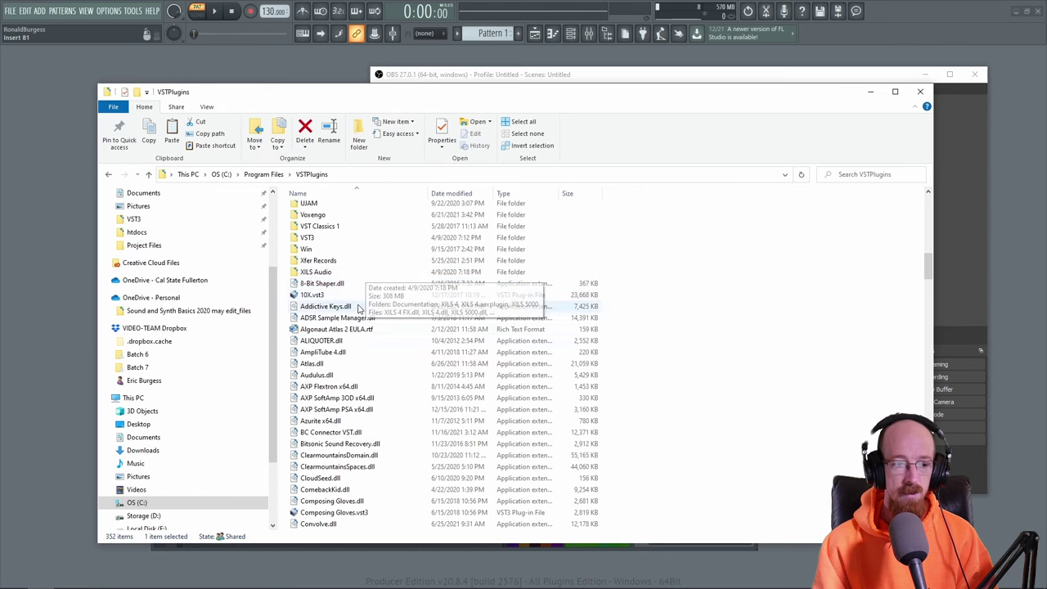
scroll(333, 319, down, 2)
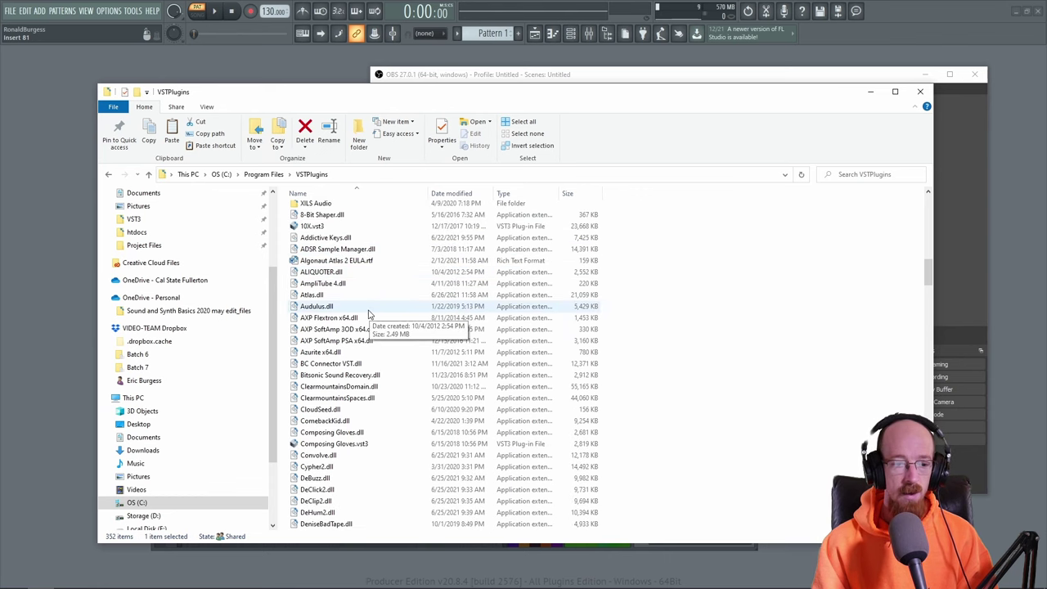
ctrl+click(338, 365)
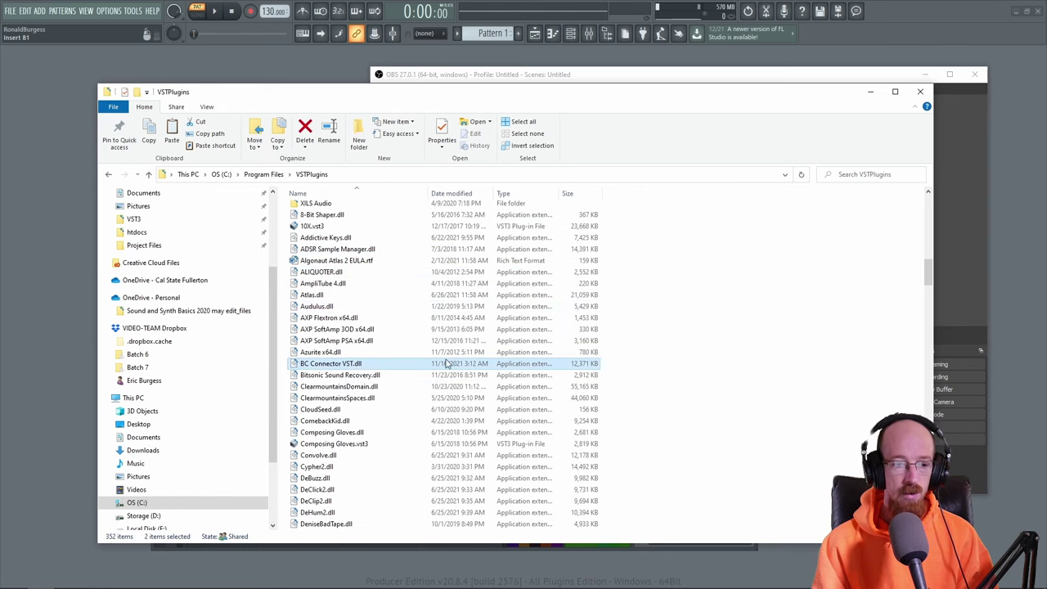
scroll(426, 362, up, 12)
scroll(433, 305, up, 10)
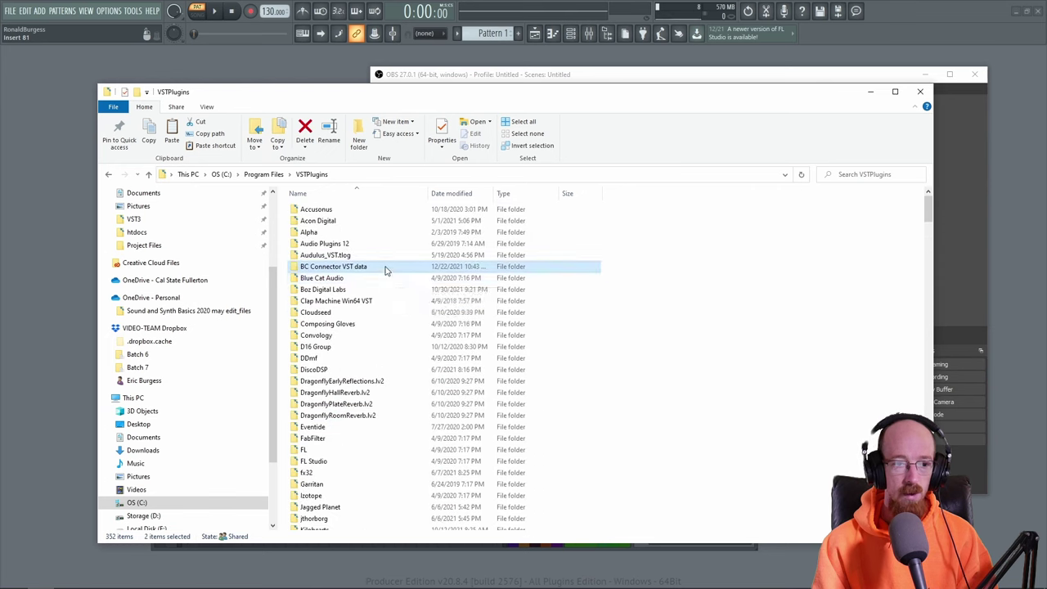
Find the BC Connector VST folder and .dll in C:\Program Files\OBS\plugins, then close Explorer.
click(263, 174)
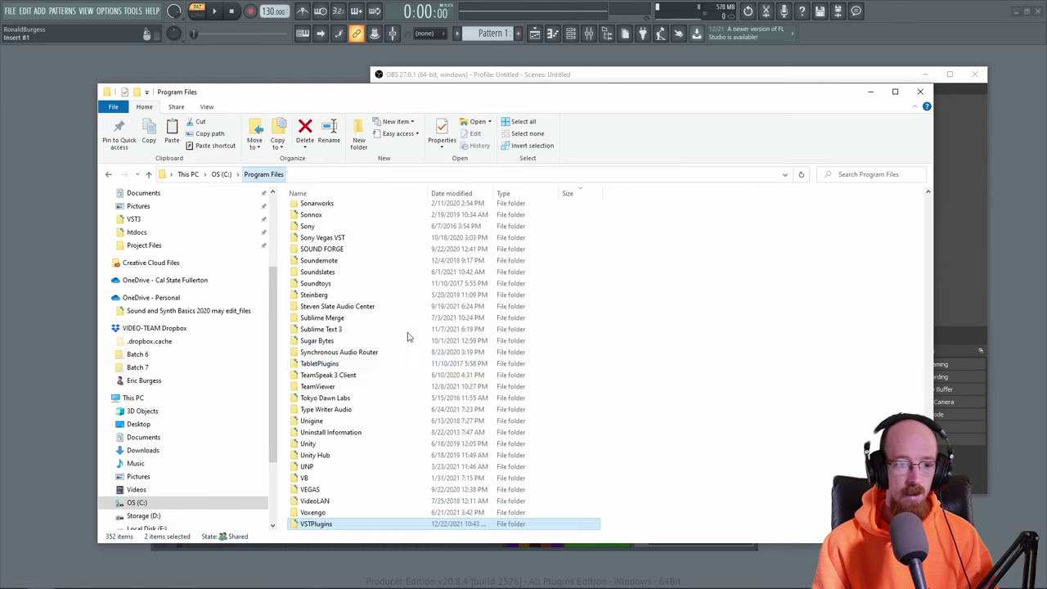
scroll(352, 309, up, 5)
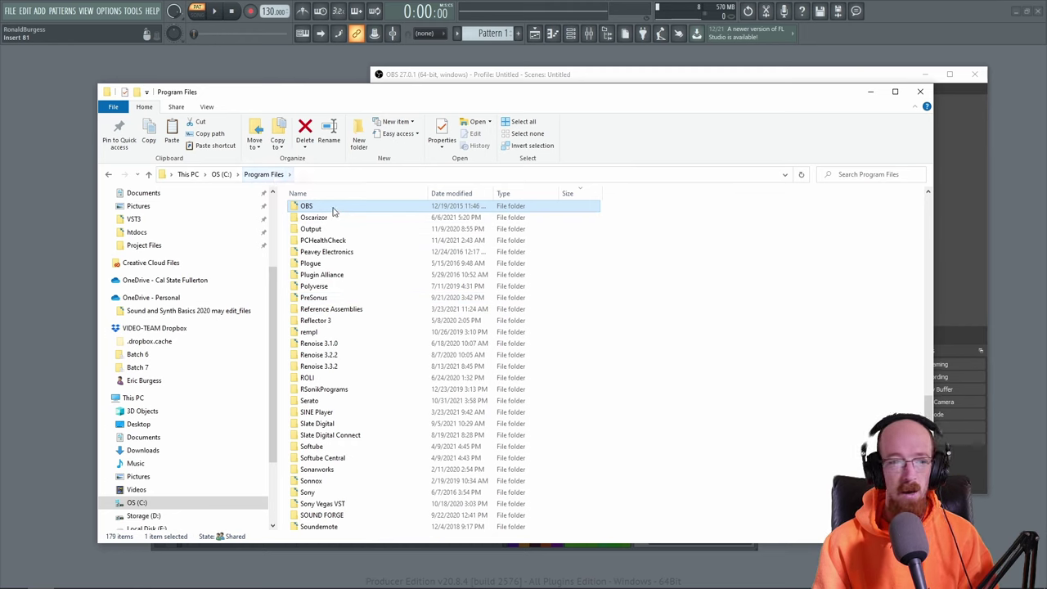
double_click(333, 212)
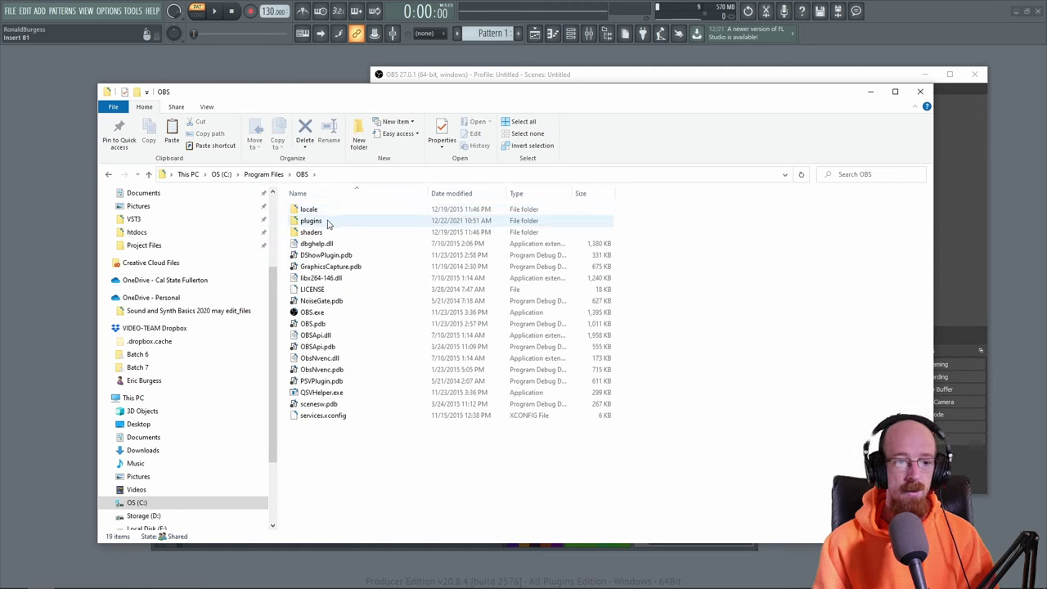
double_click(328, 224)
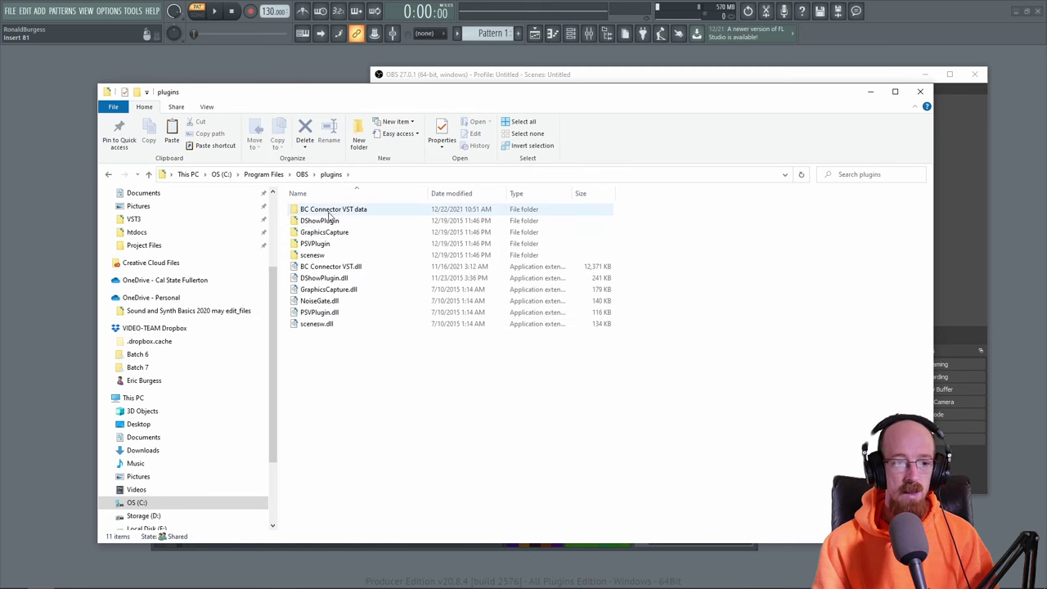
click(333, 210)
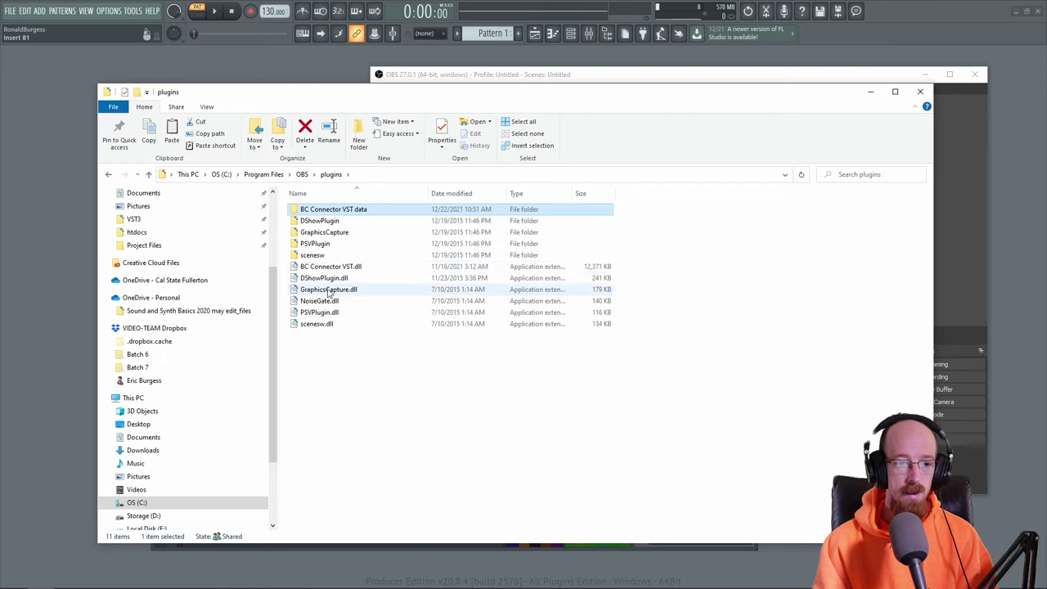
click(401, 273)
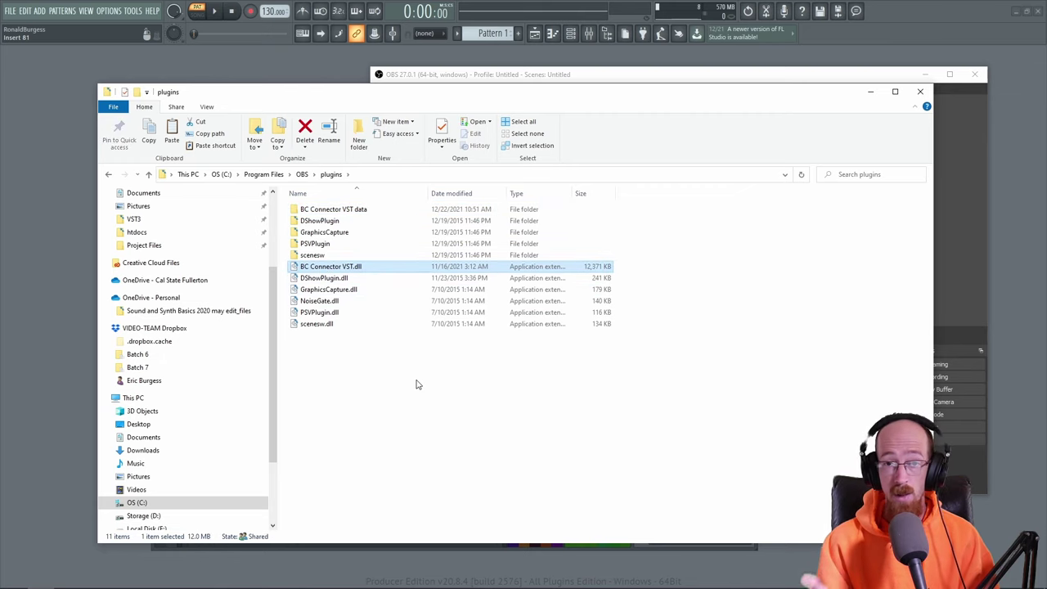
key(alt+F4)
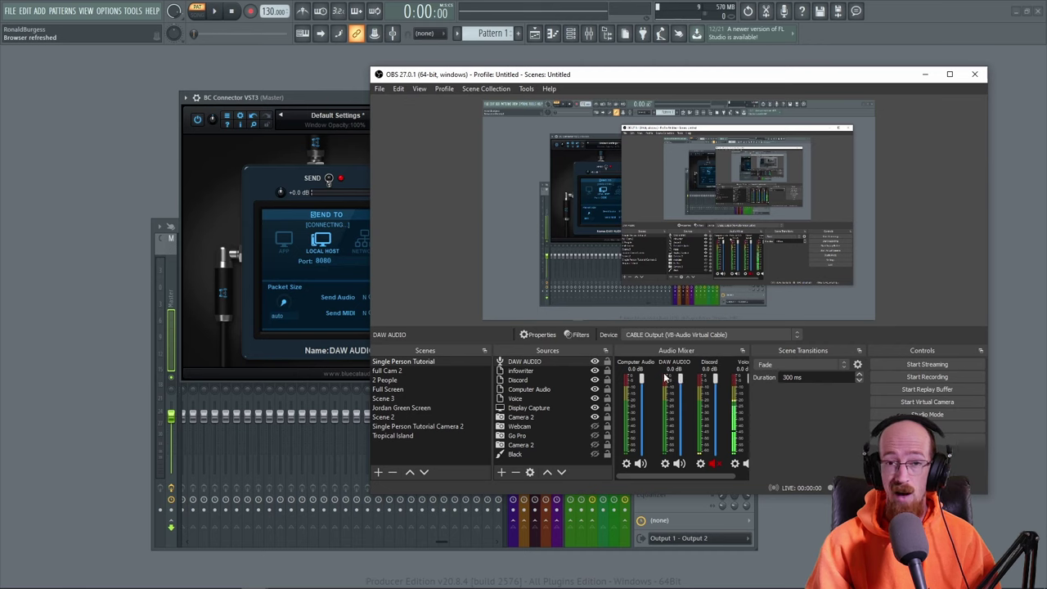
Open the DAW AUDIO source's Filters and add a VST 2.x Plug-in filter named 'DAW AUDIO'.
click(667, 465)
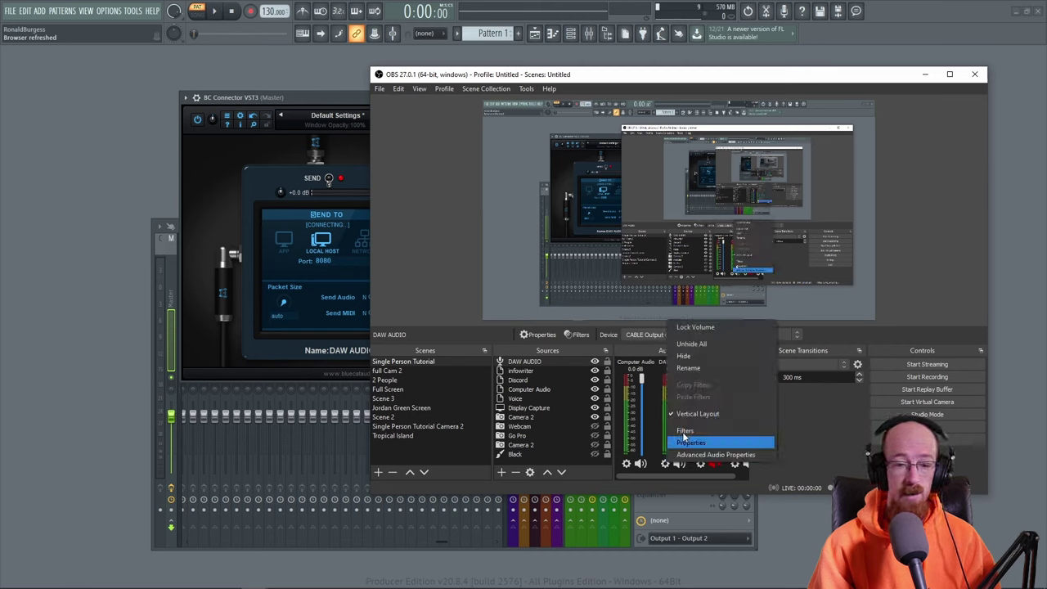
click(686, 427)
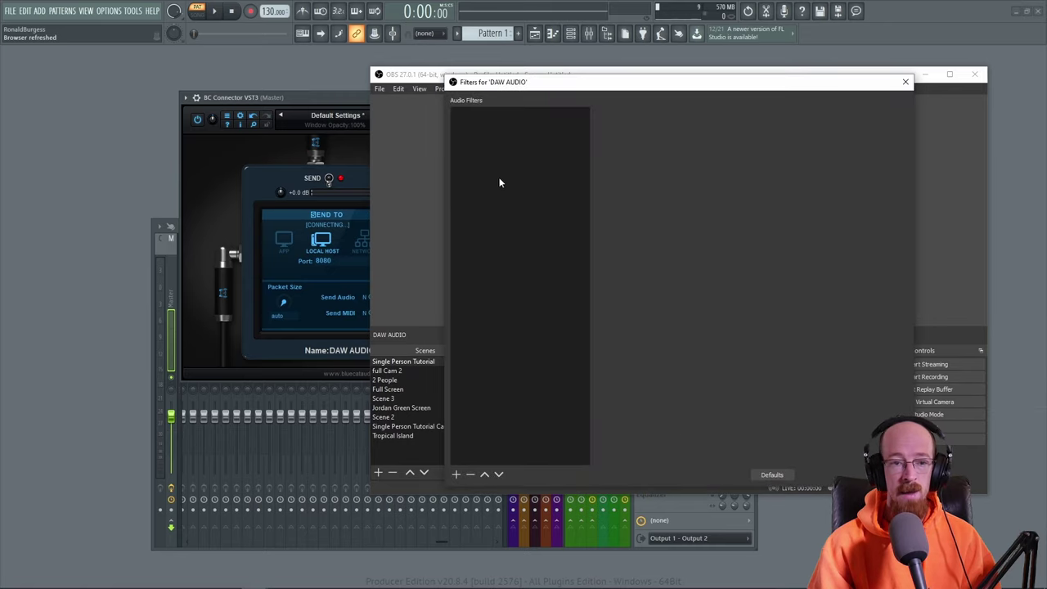
click(456, 474)
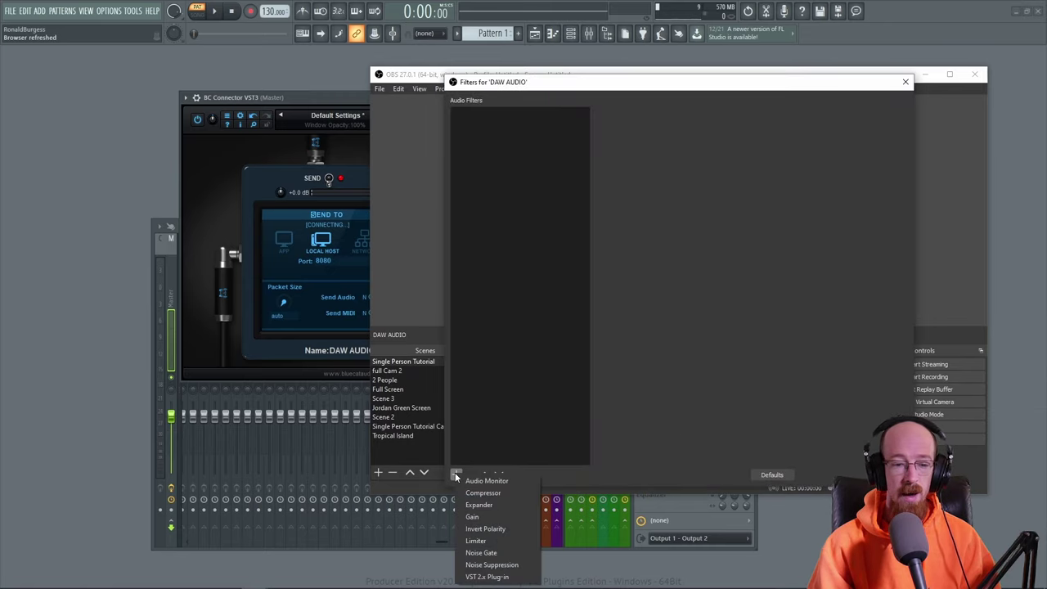
click(491, 577)
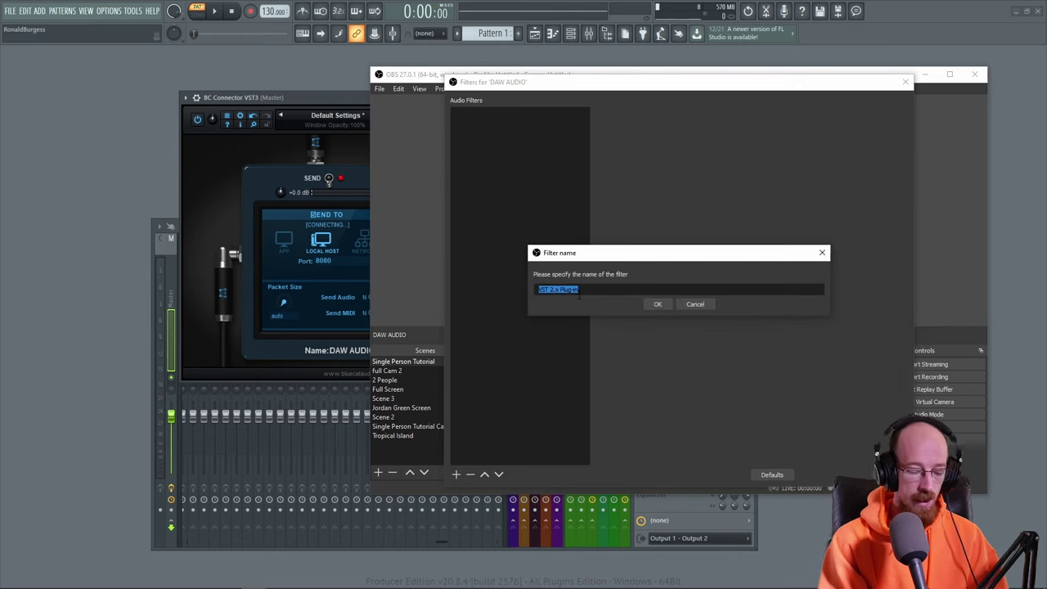
text(DAW AUDIO)
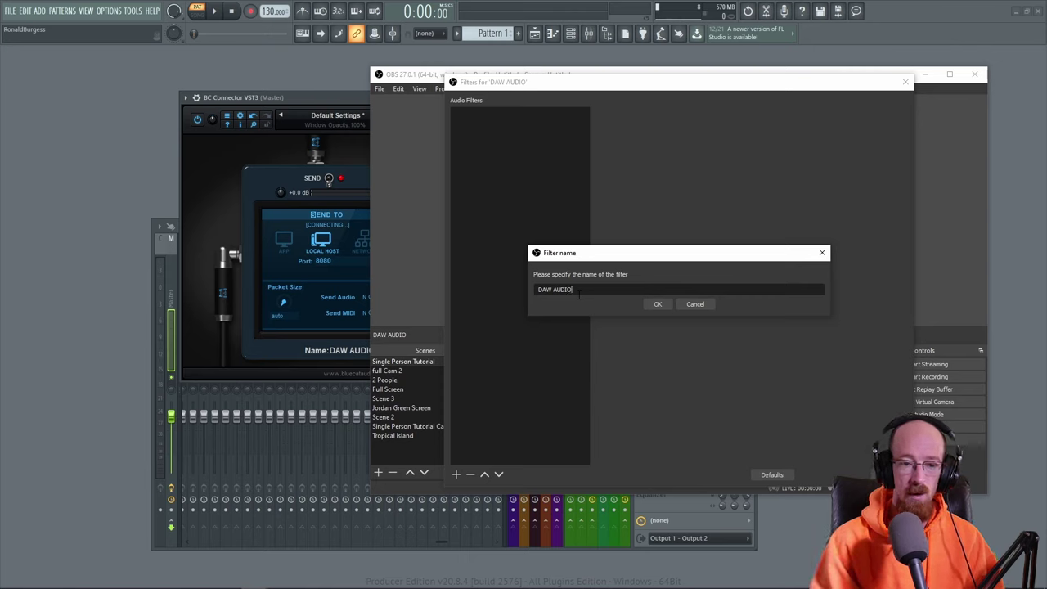
key(Return)
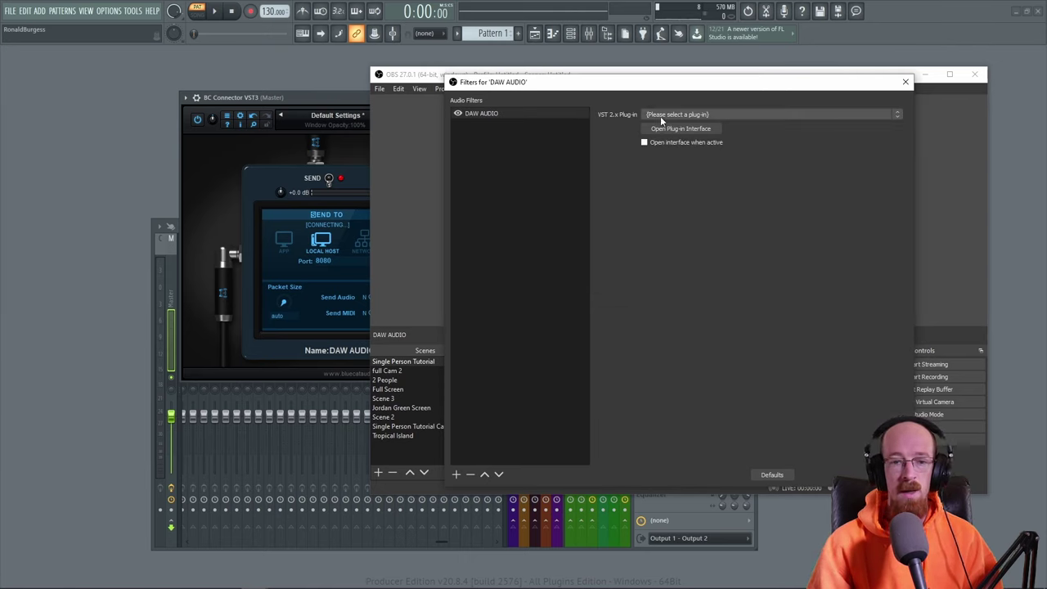
Choose BC Connector VST for the DAW AUDIO filter and open its plug-in window beside OBS.
click(667, 117)
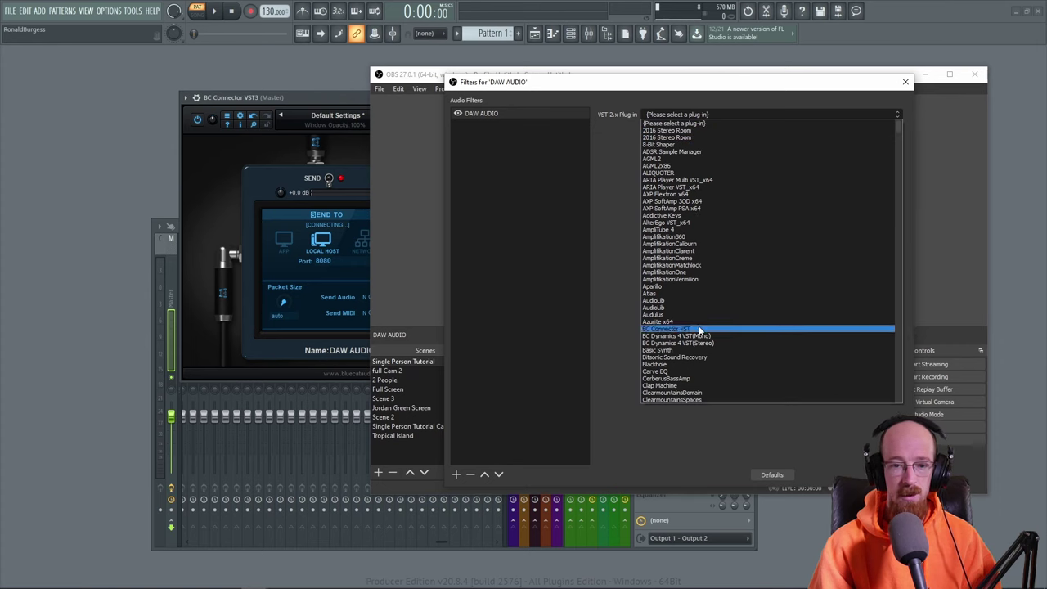
click(663, 330)
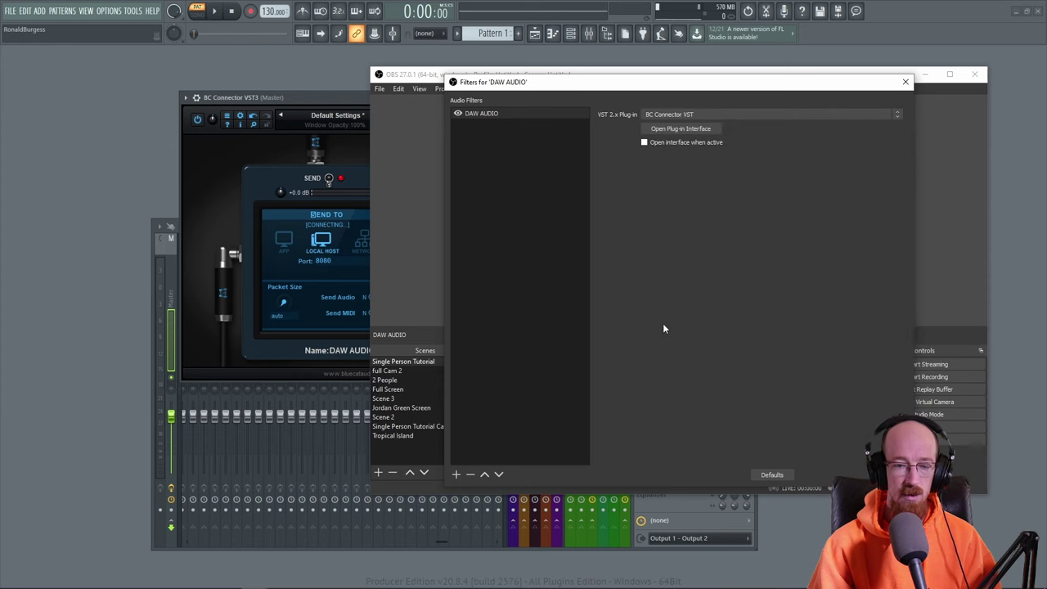
click(687, 130)
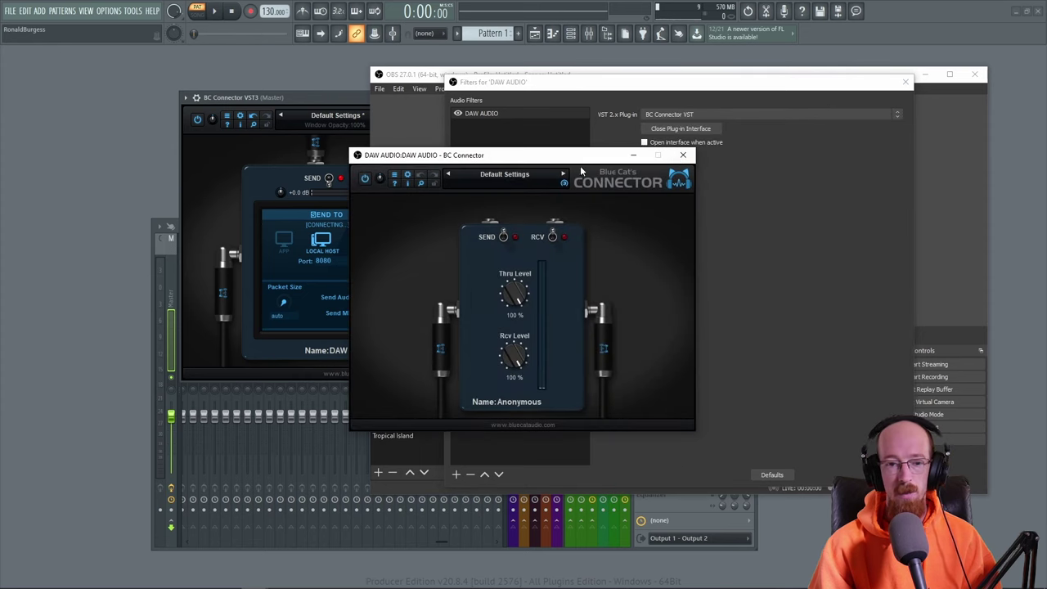
drag(572, 157, 738, 142)
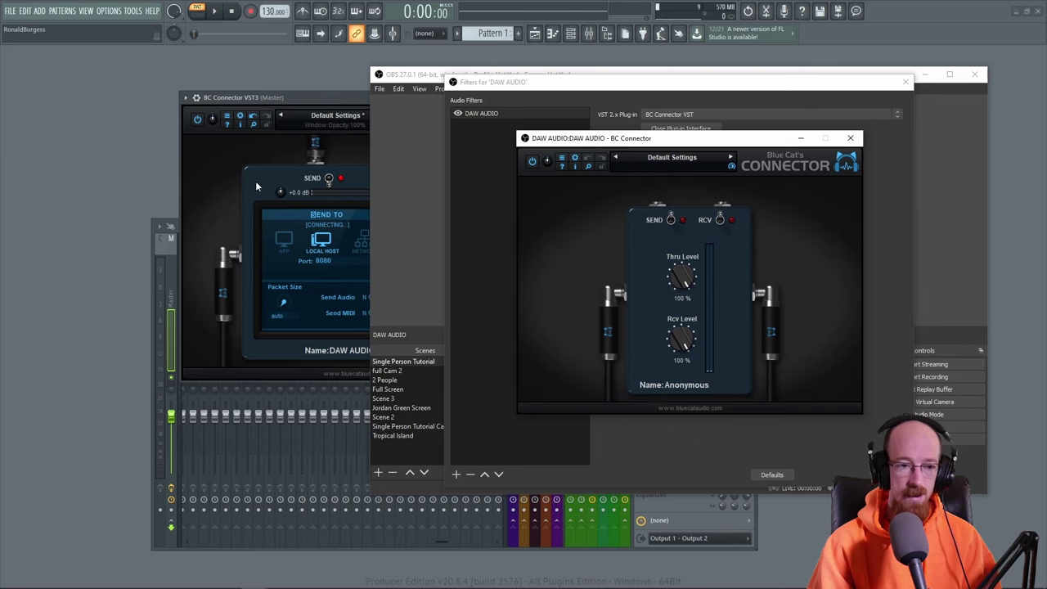
Enable BC Connector receiving from DAW AUDIO via Local Host on port 8080.
click(719, 220)
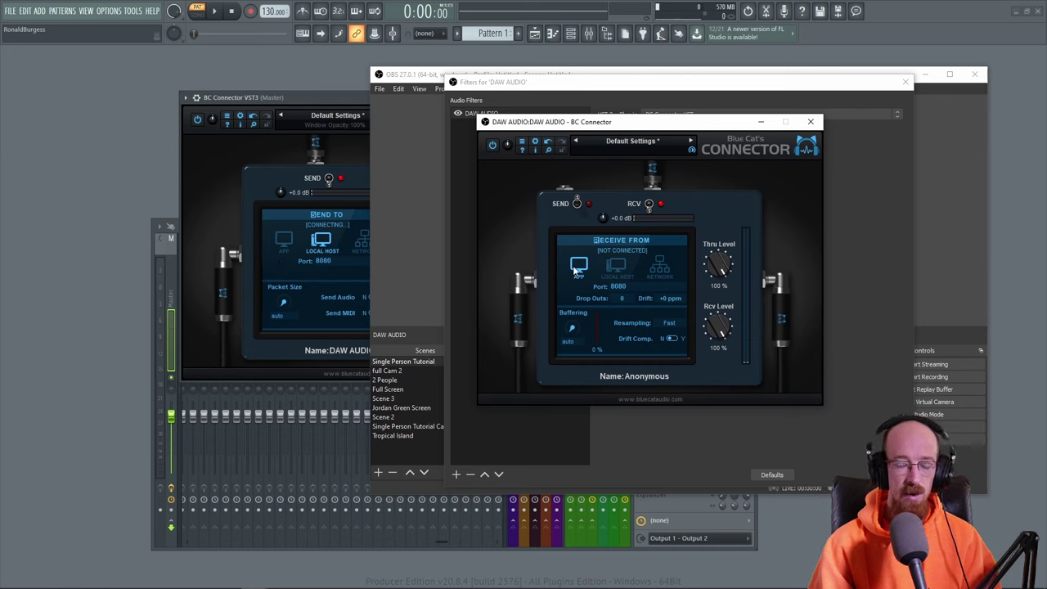
click(619, 272)
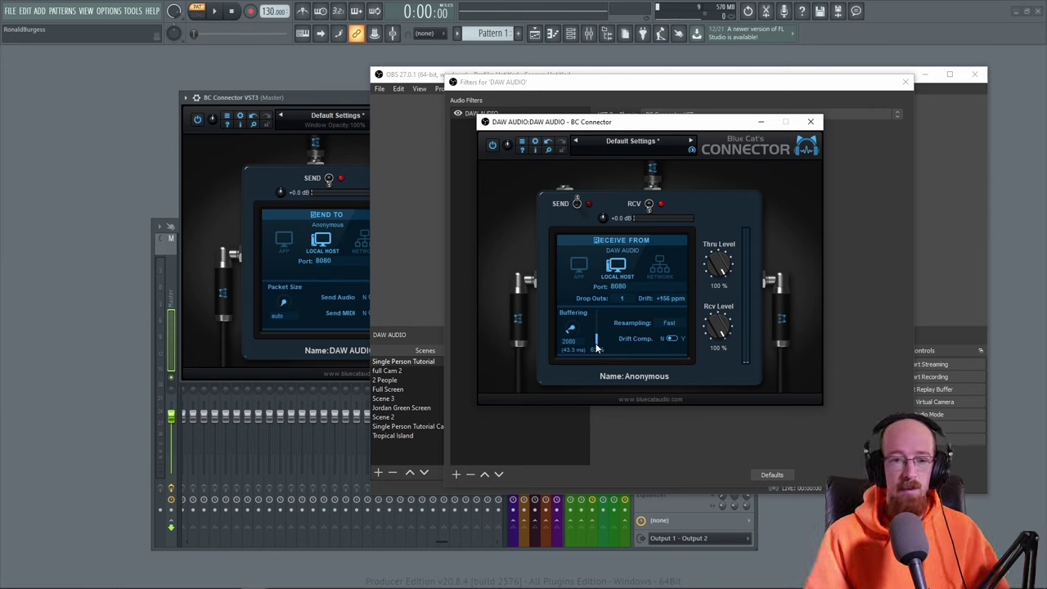
Close the Connector and Filters windows, then play the FL Studio project with the Channel rack showing.
click(810, 121)
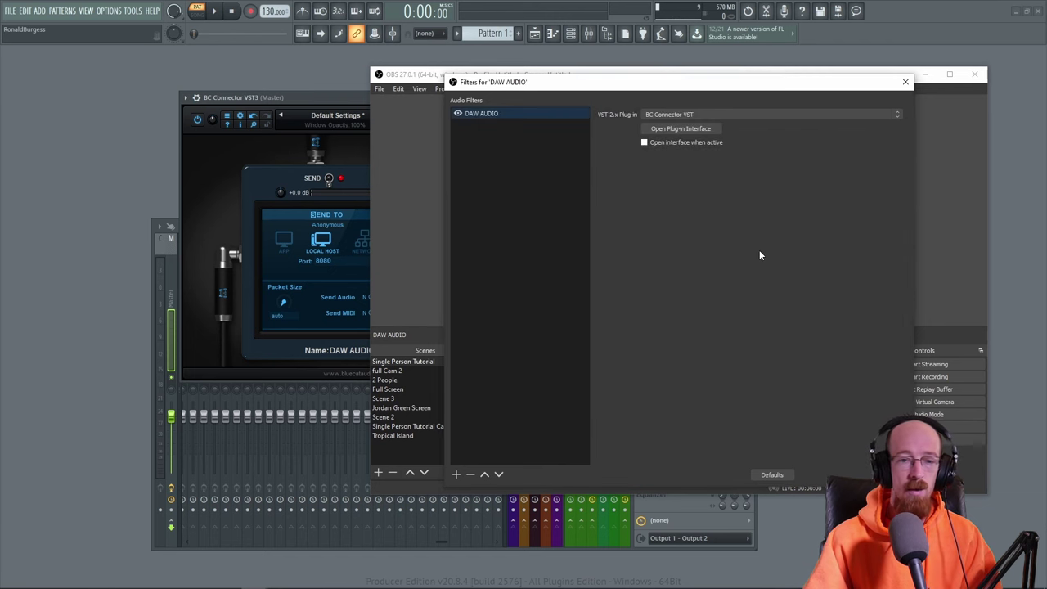
click(874, 474)
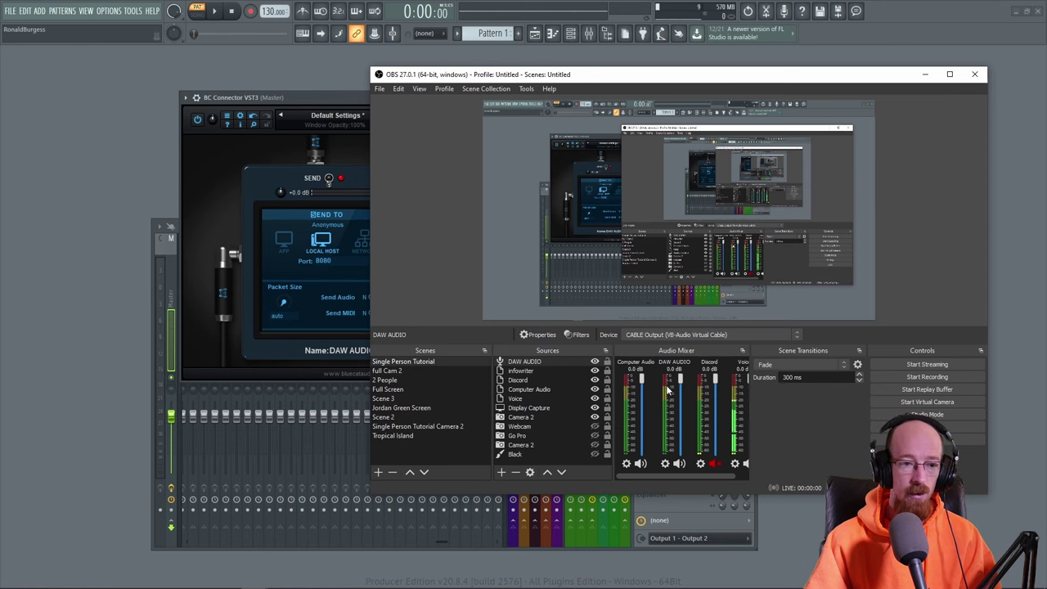
click(198, 251)
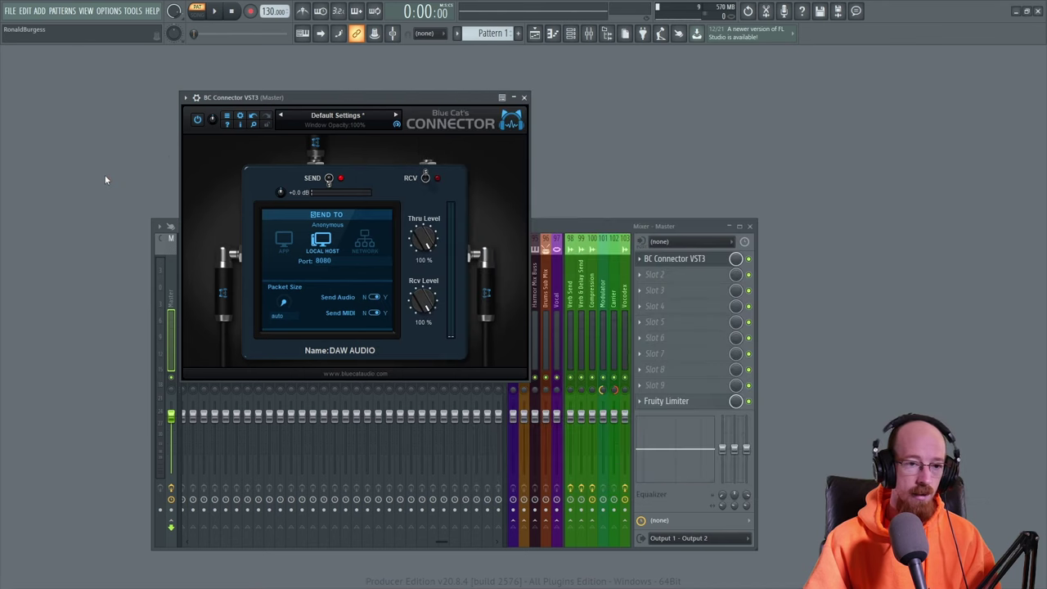
click(525, 97)
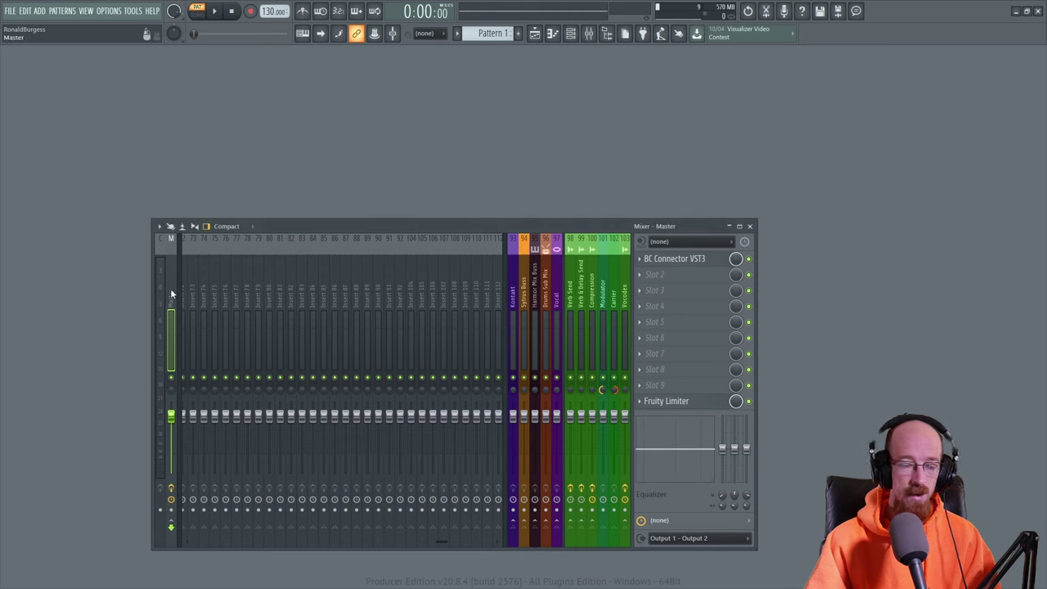
click(606, 34)
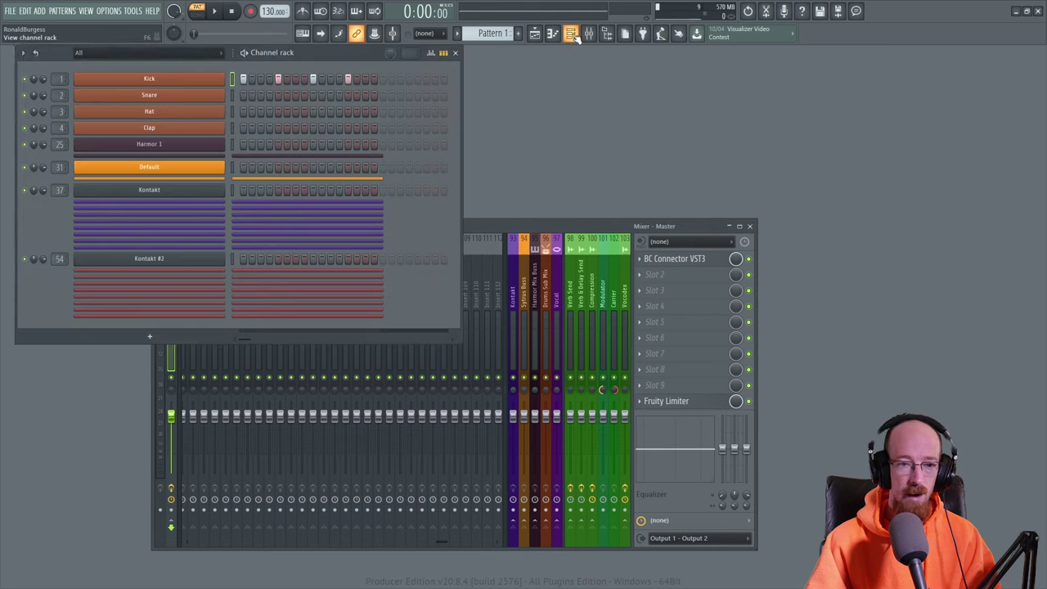
click(215, 11)
Watch the DAW AUDIO meter in OBS react to FL Studio playback, then stop playback.
key(alt+Tab)
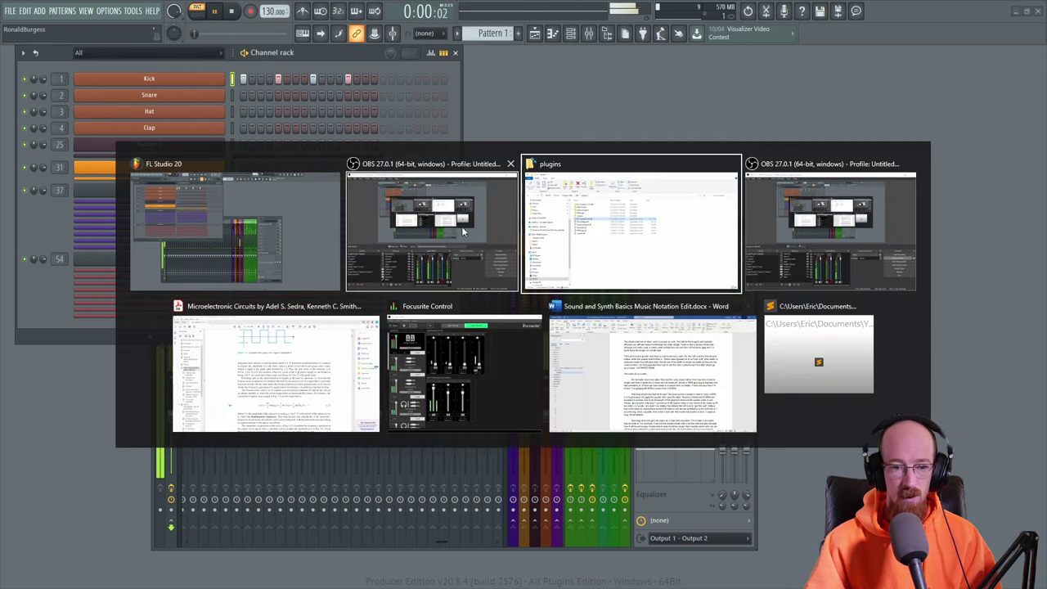
click(462, 232)
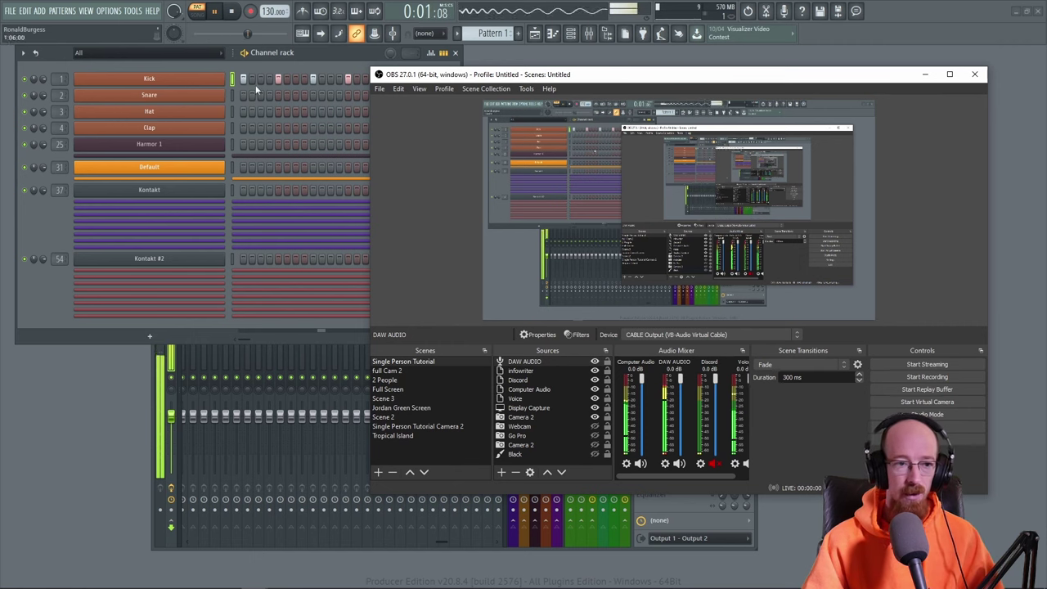
click(250, 123)
key(space)
key(alt+Tab)
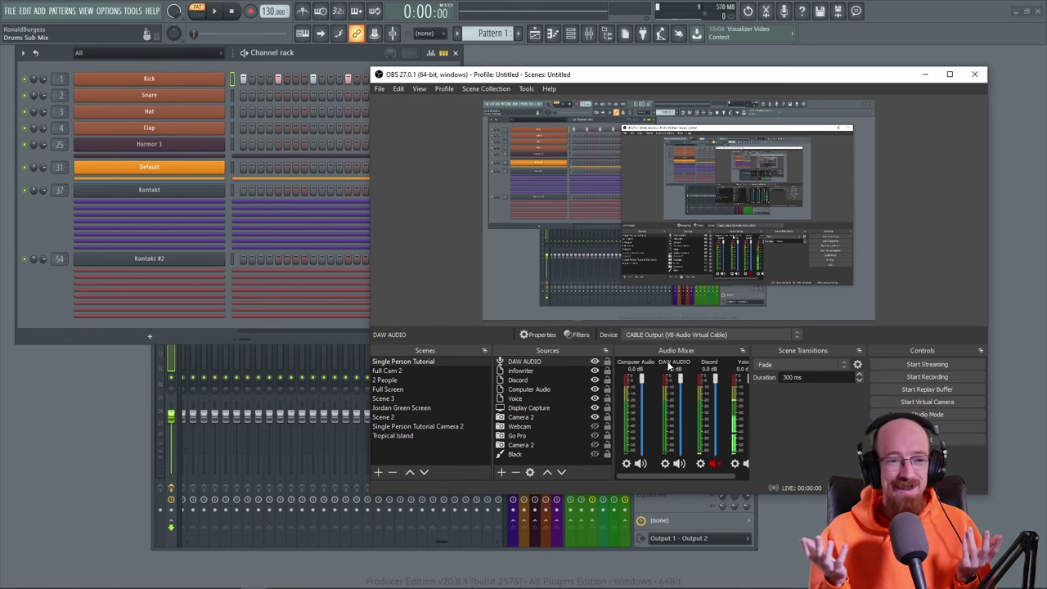
Deselect DAW AUDIO in OBS and reopen the Master's BC Connector VST3 in FL Studio.
click(423, 268)
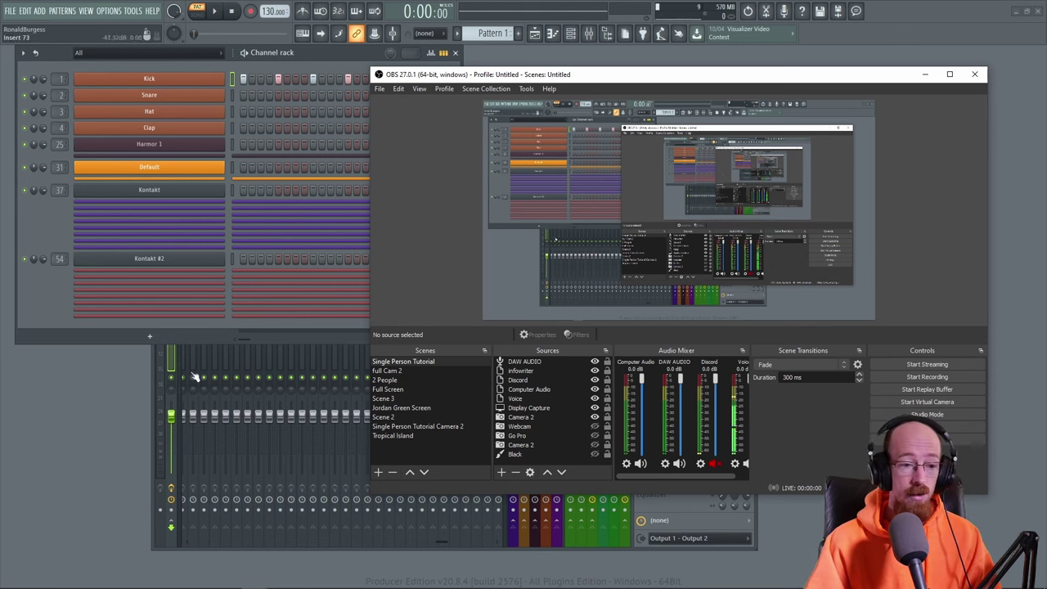
click(409, 507)
click(678, 260)
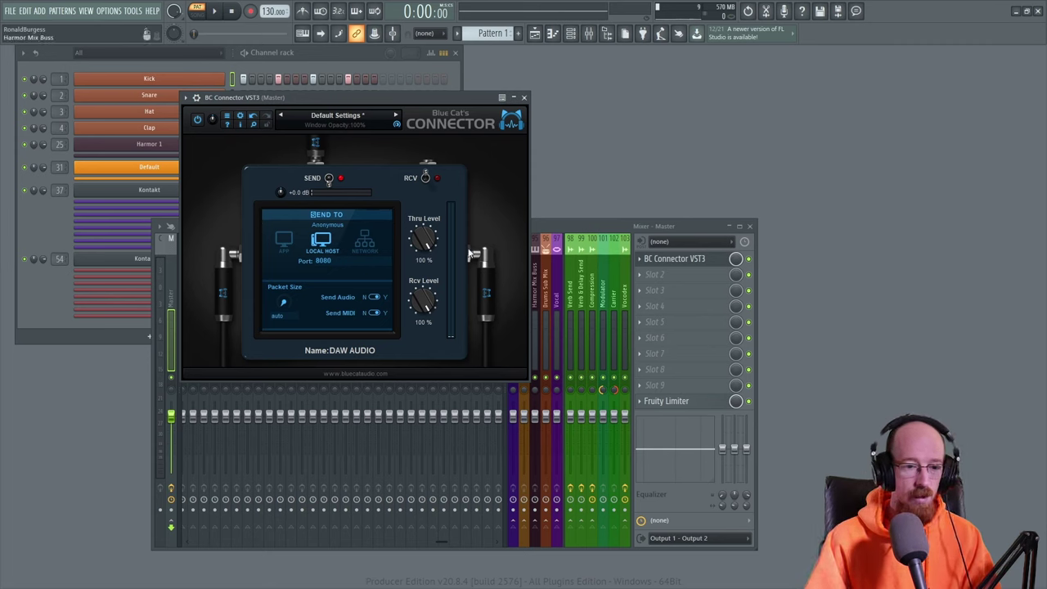
Switch BC Connector's Send To option to Network and select the 'localhost' hostname text.
click(364, 238)
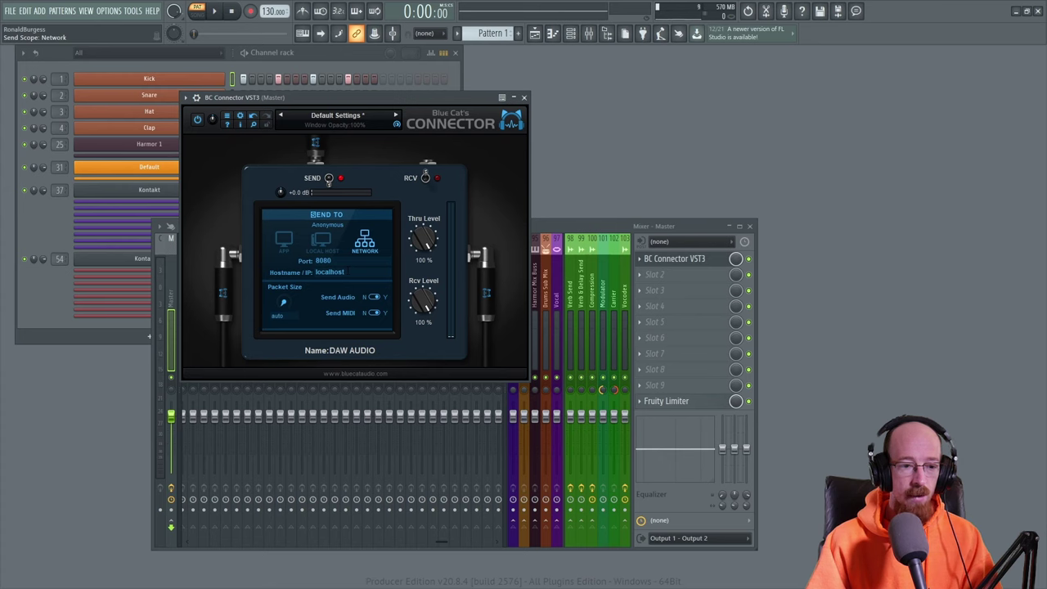
drag(346, 272, 295, 273)
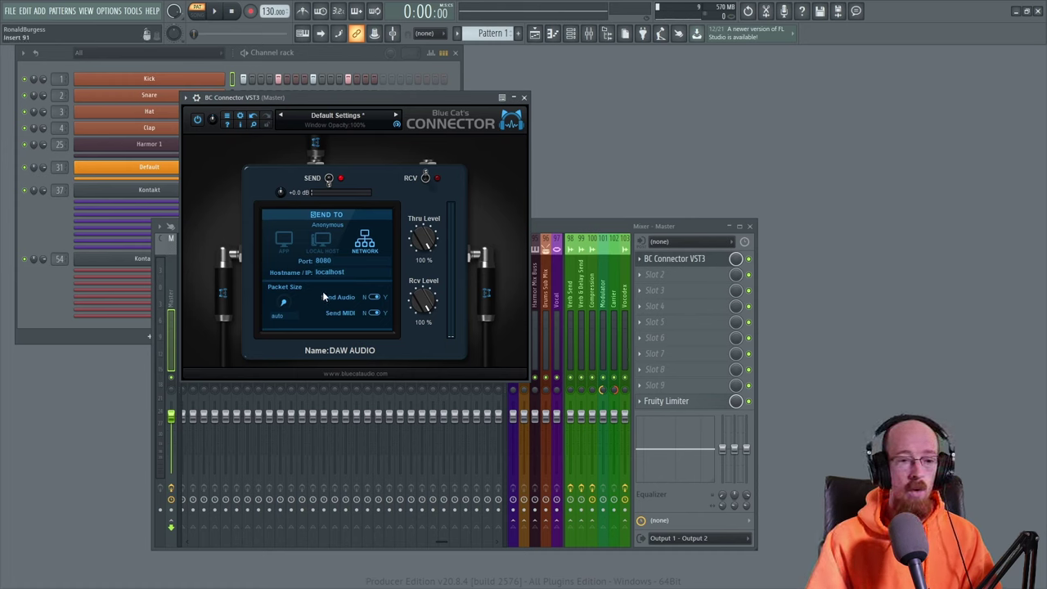
key(super)
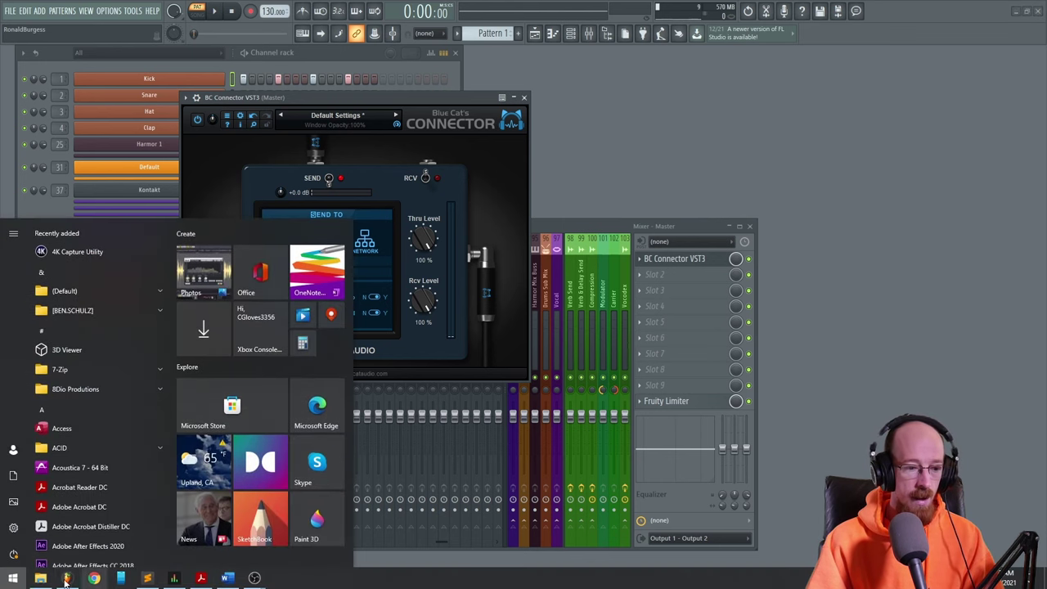
click(41, 578)
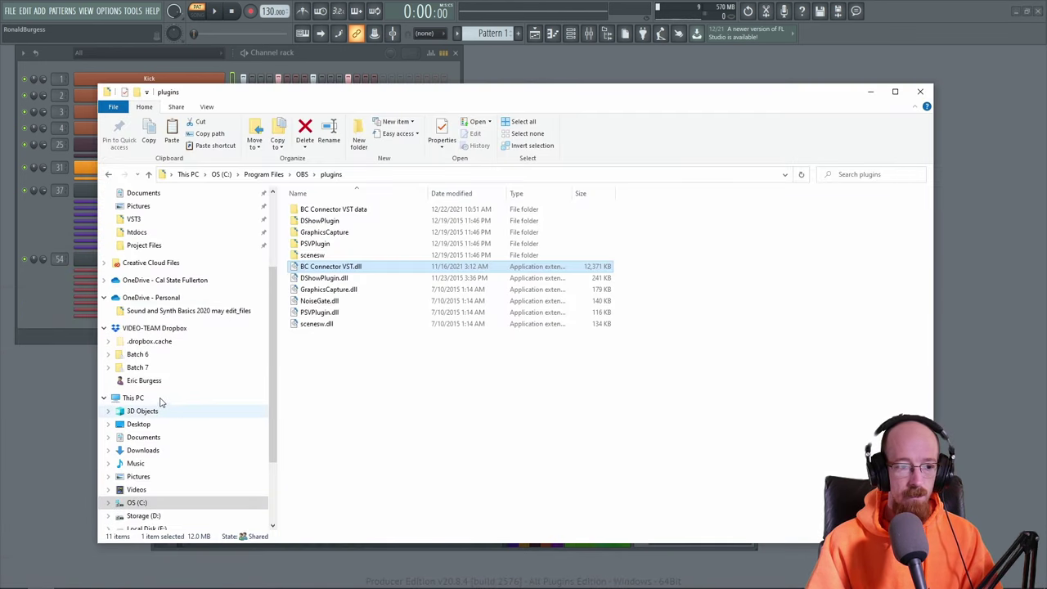
right_click(134, 398)
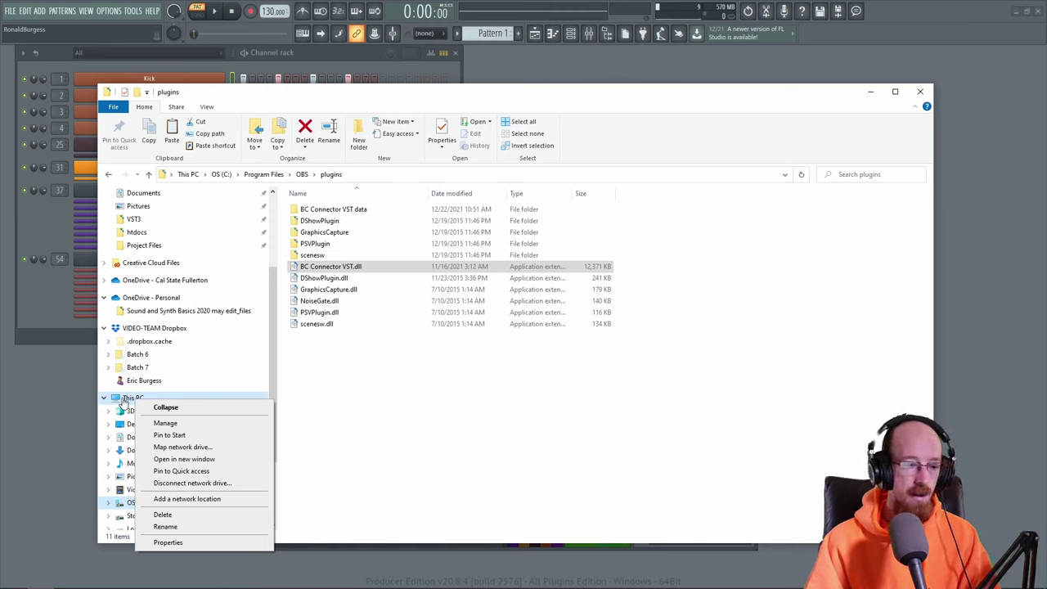
click(168, 543)
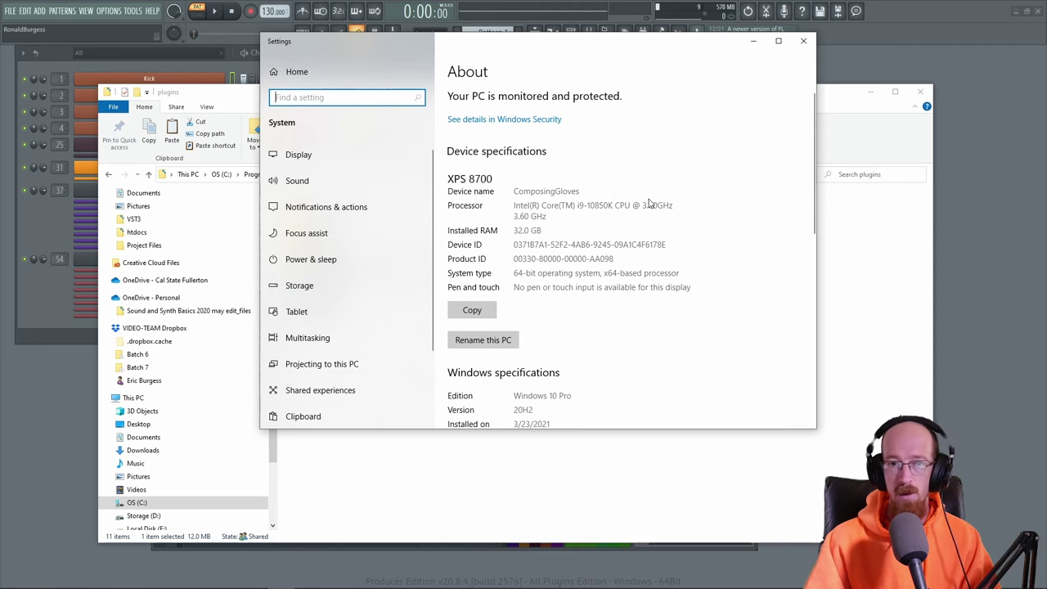
click(804, 42)
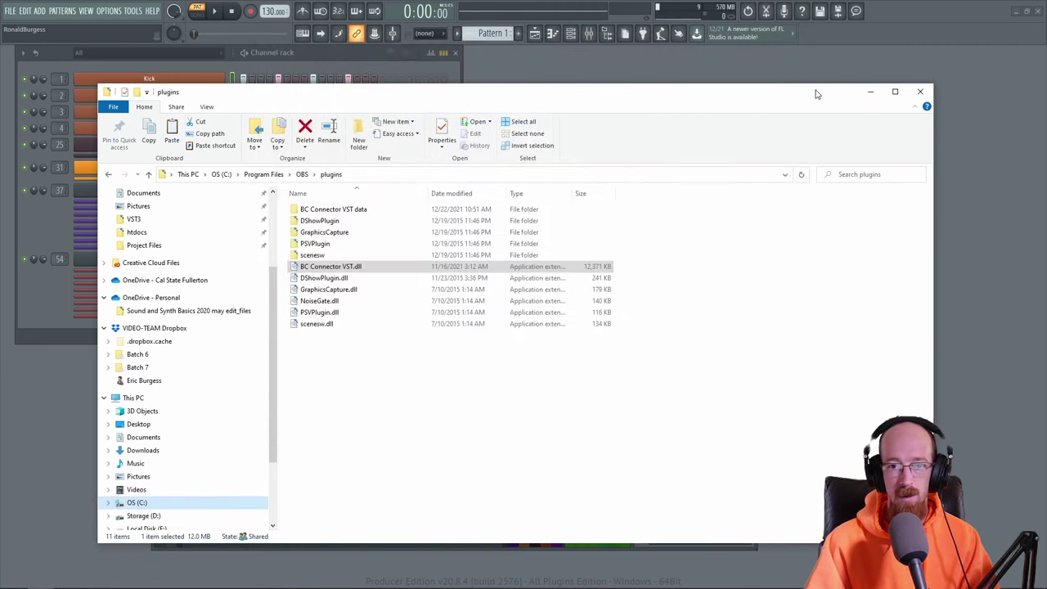
click(920, 92)
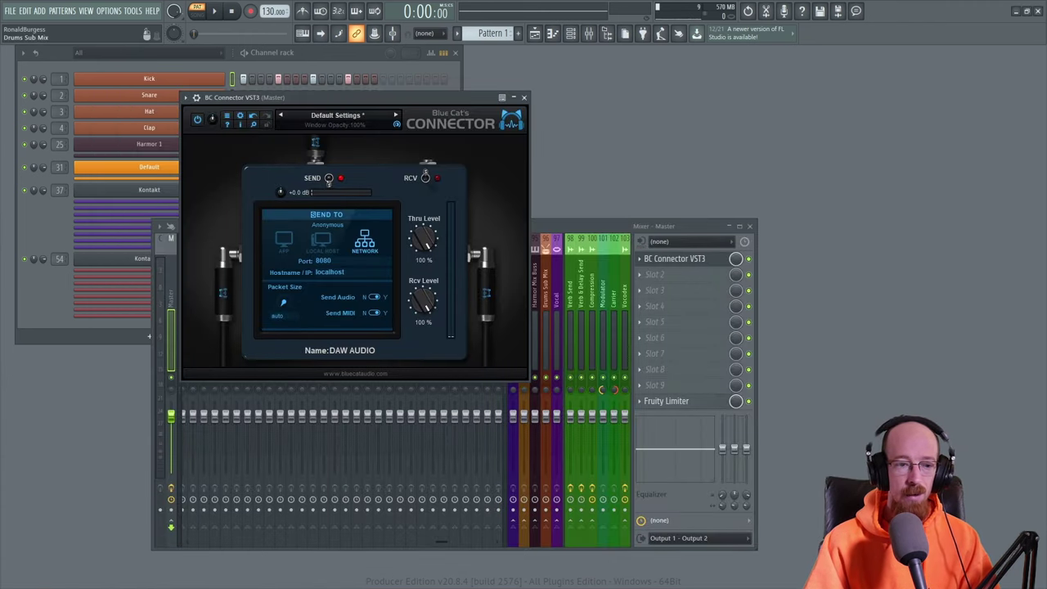
drag(345, 273, 310, 275)
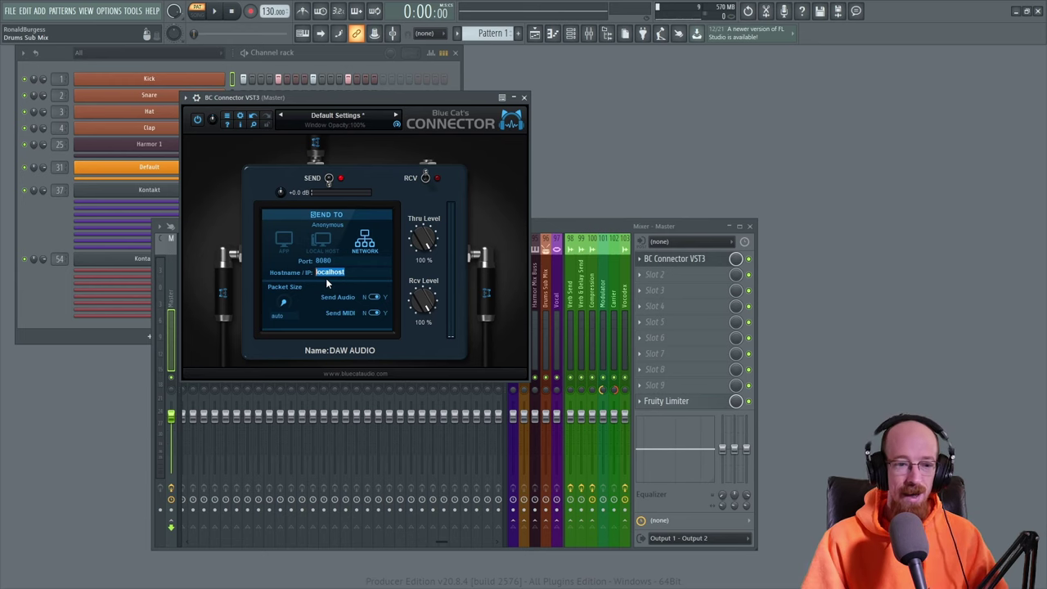
key(Return)
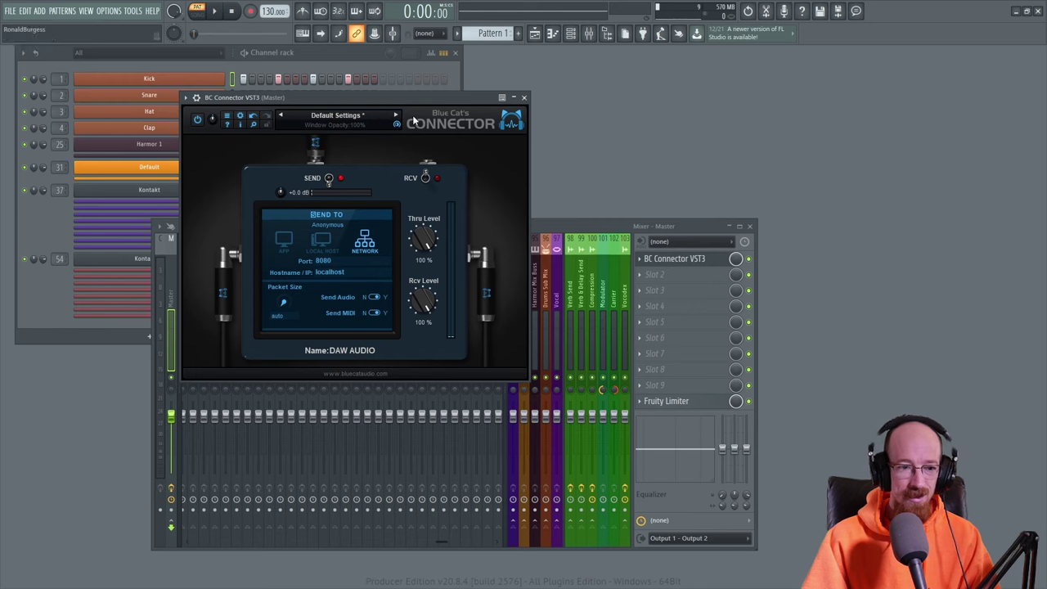
click(329, 272)
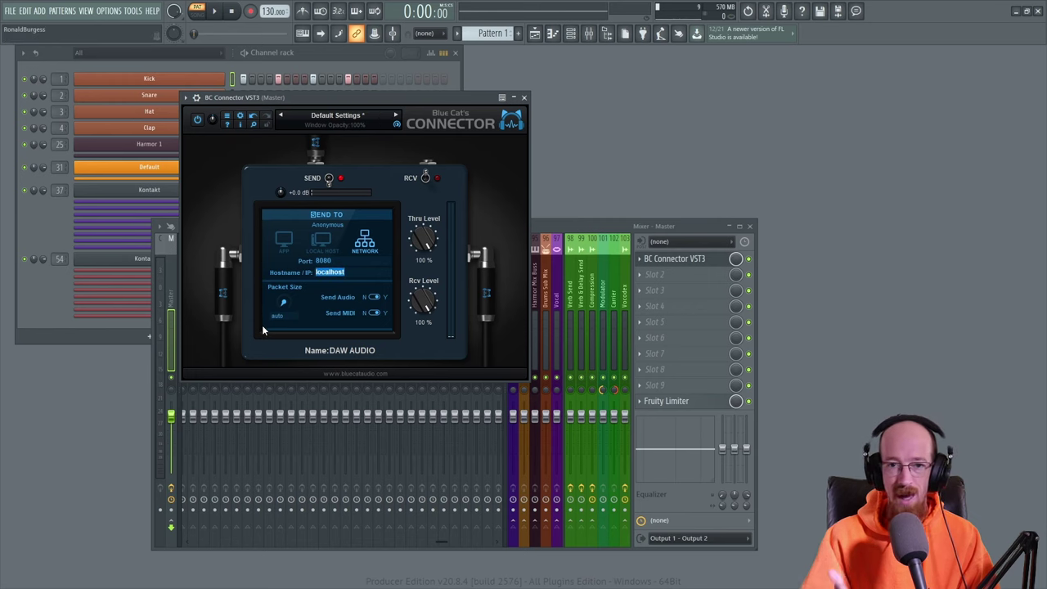
key(Return)
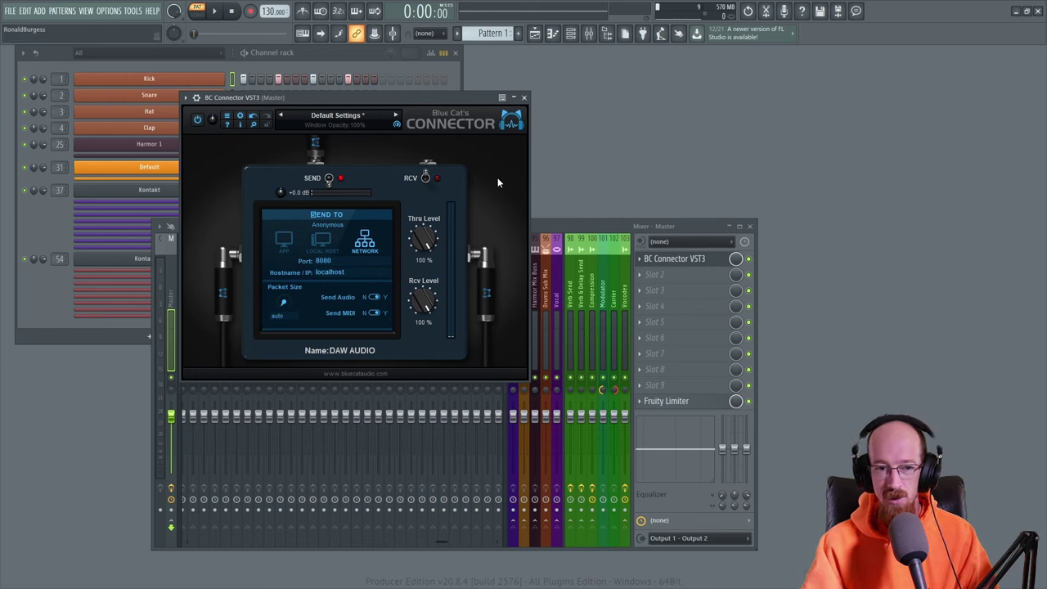
click(524, 97)
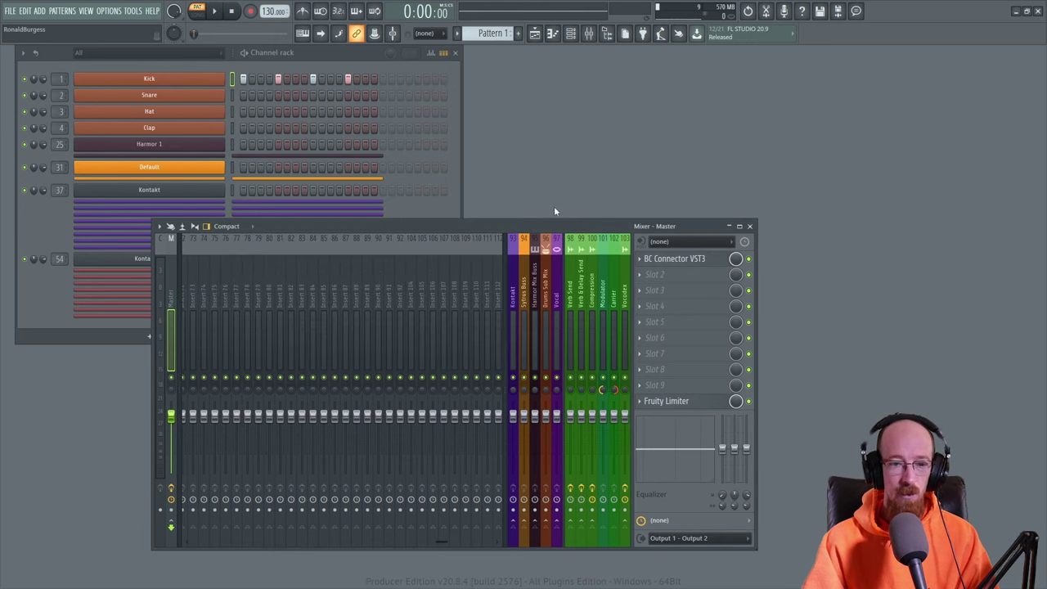
click(694, 260)
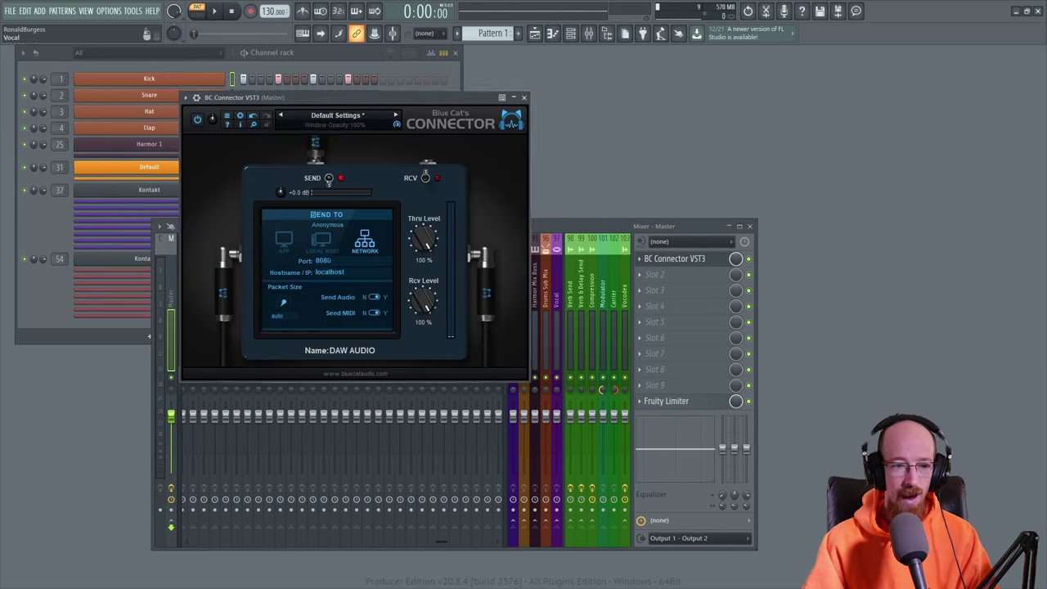